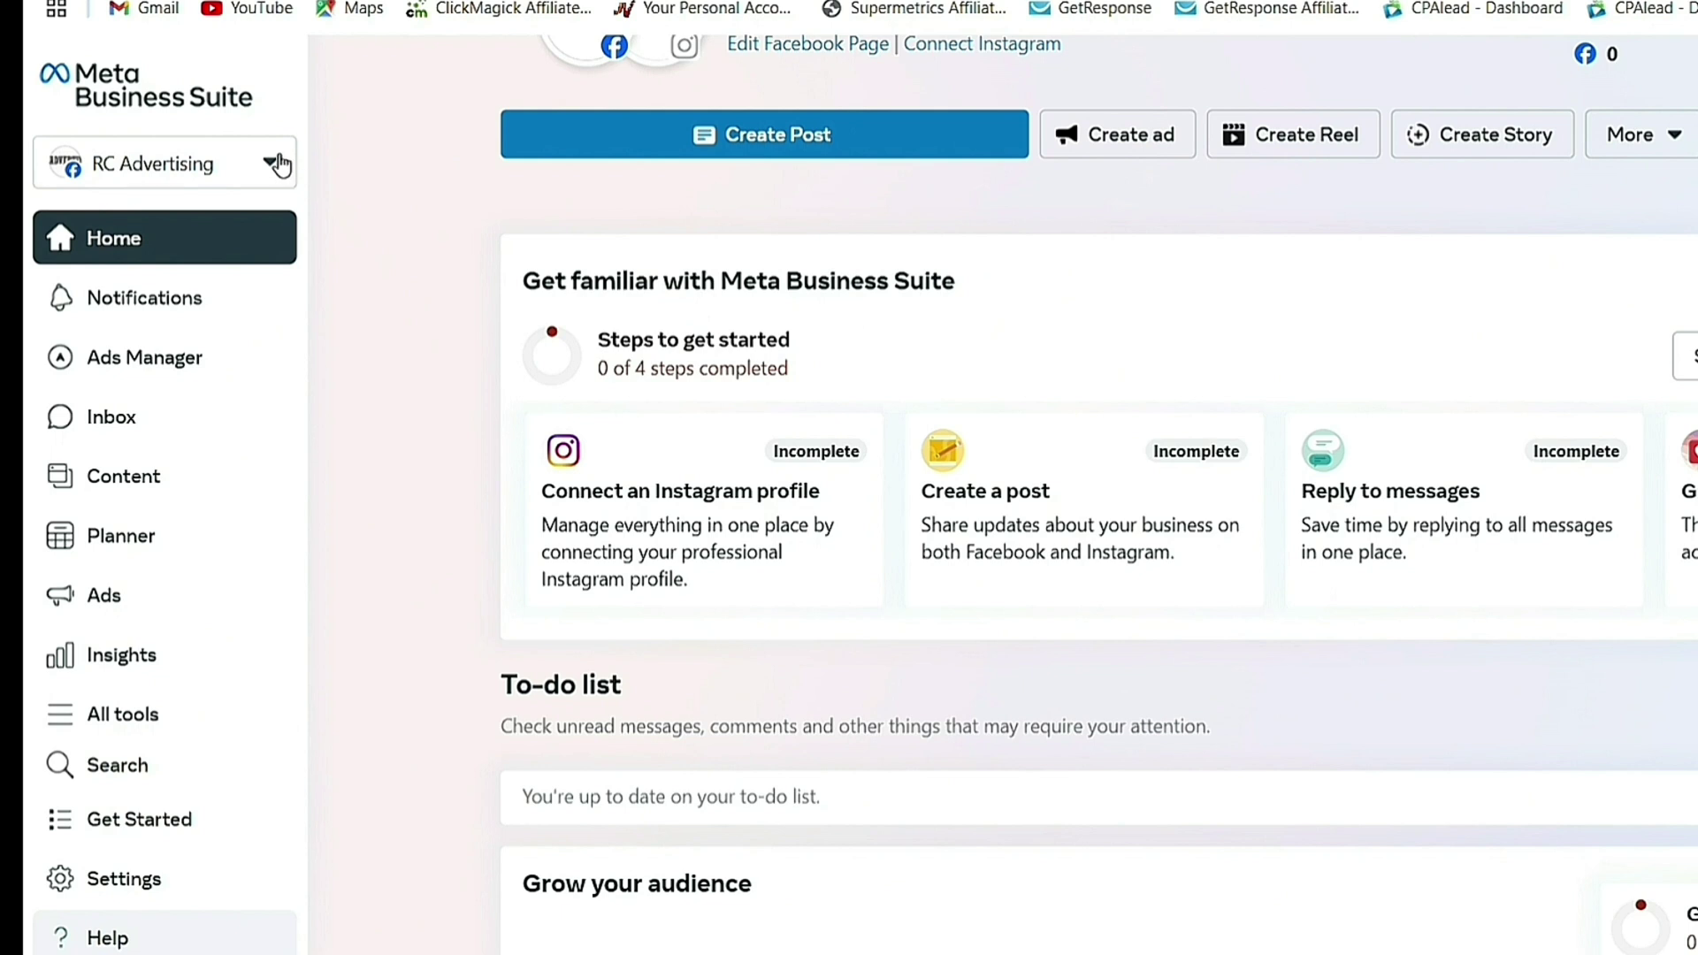
Create a new business portfolio named RC Advertising
left_click(277, 163)
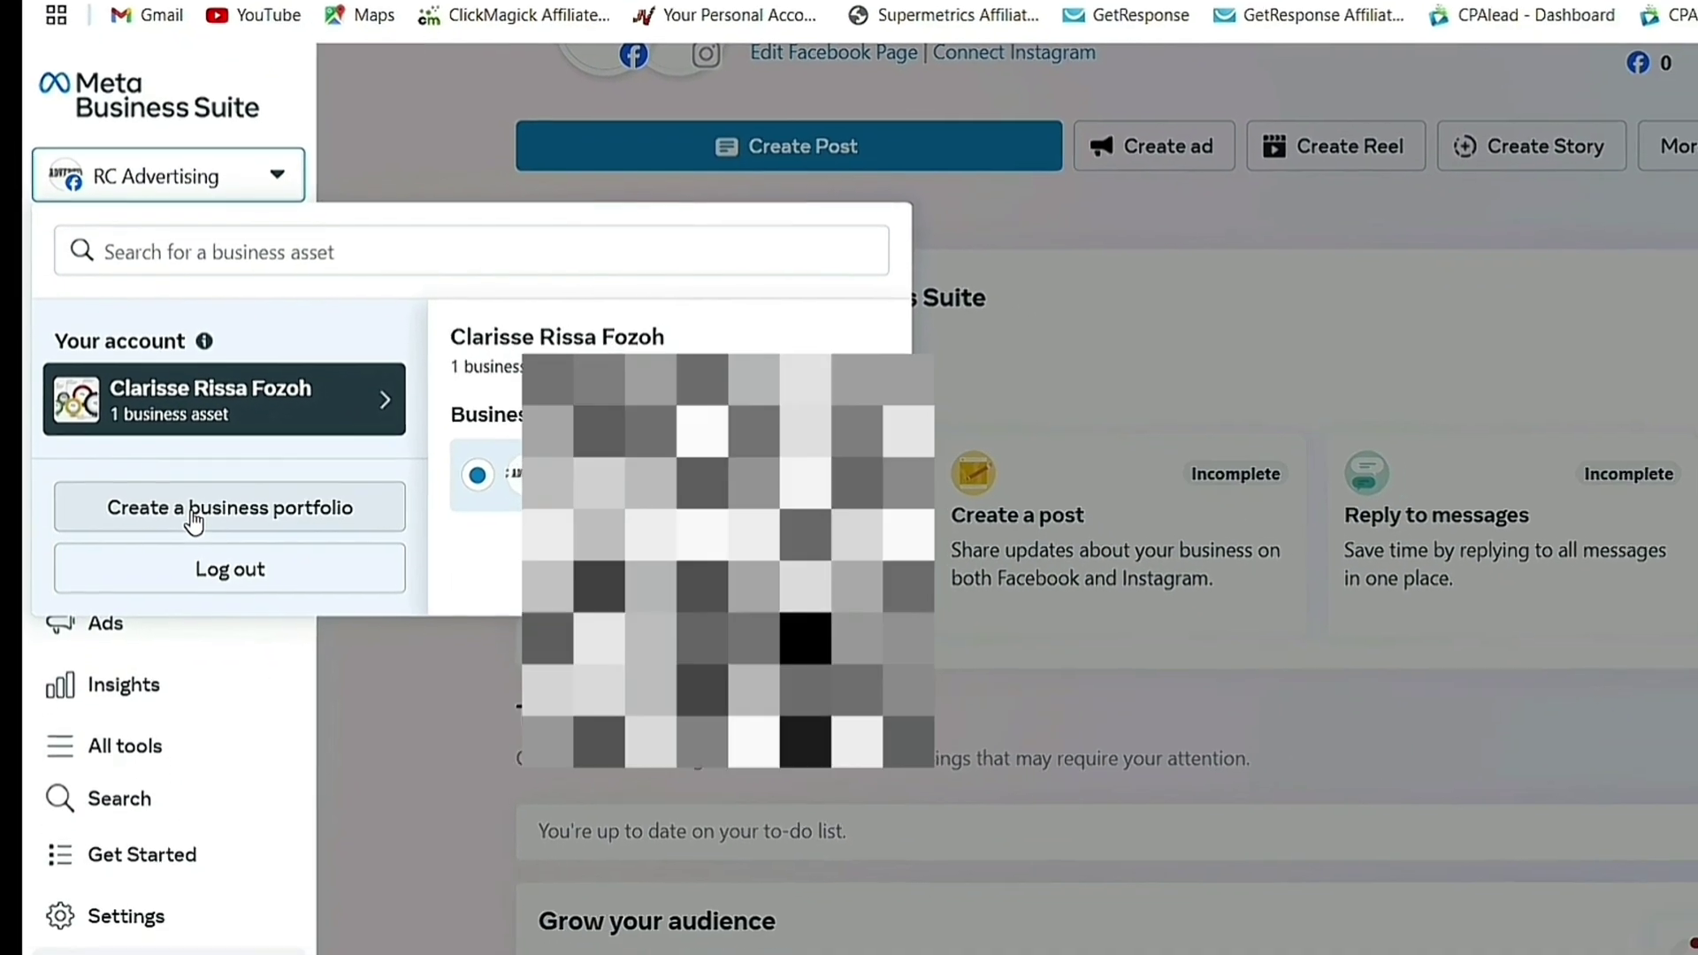
left_click(148, 608)
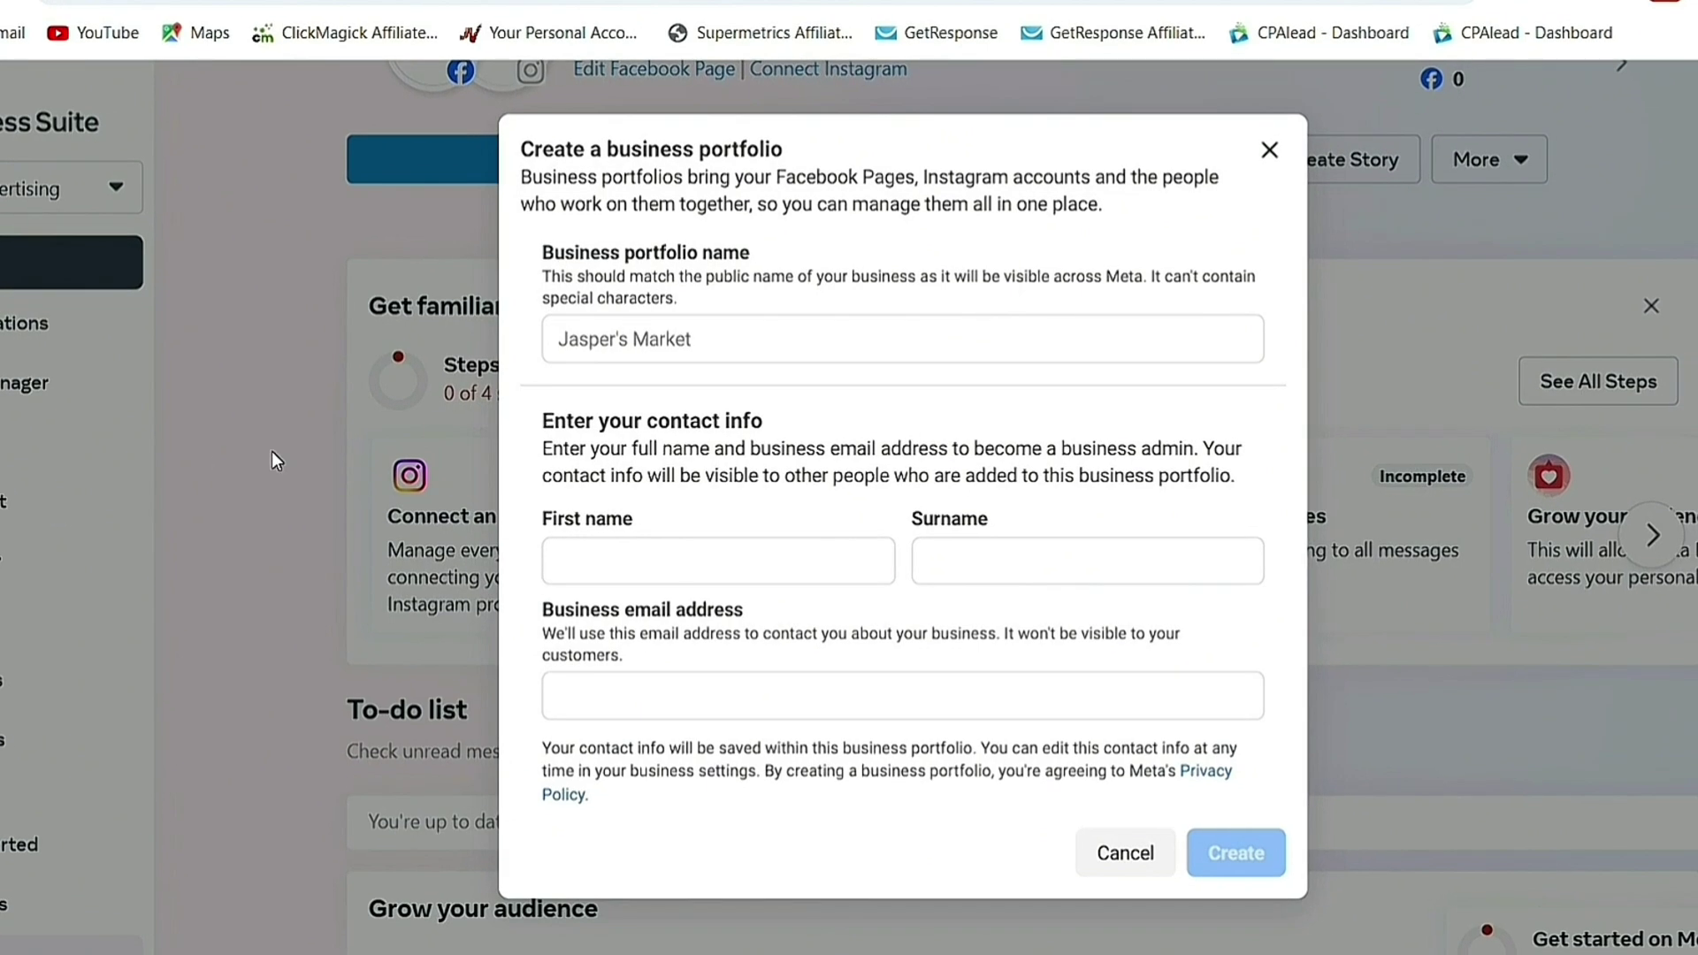
left_click(586, 347)
type("R")
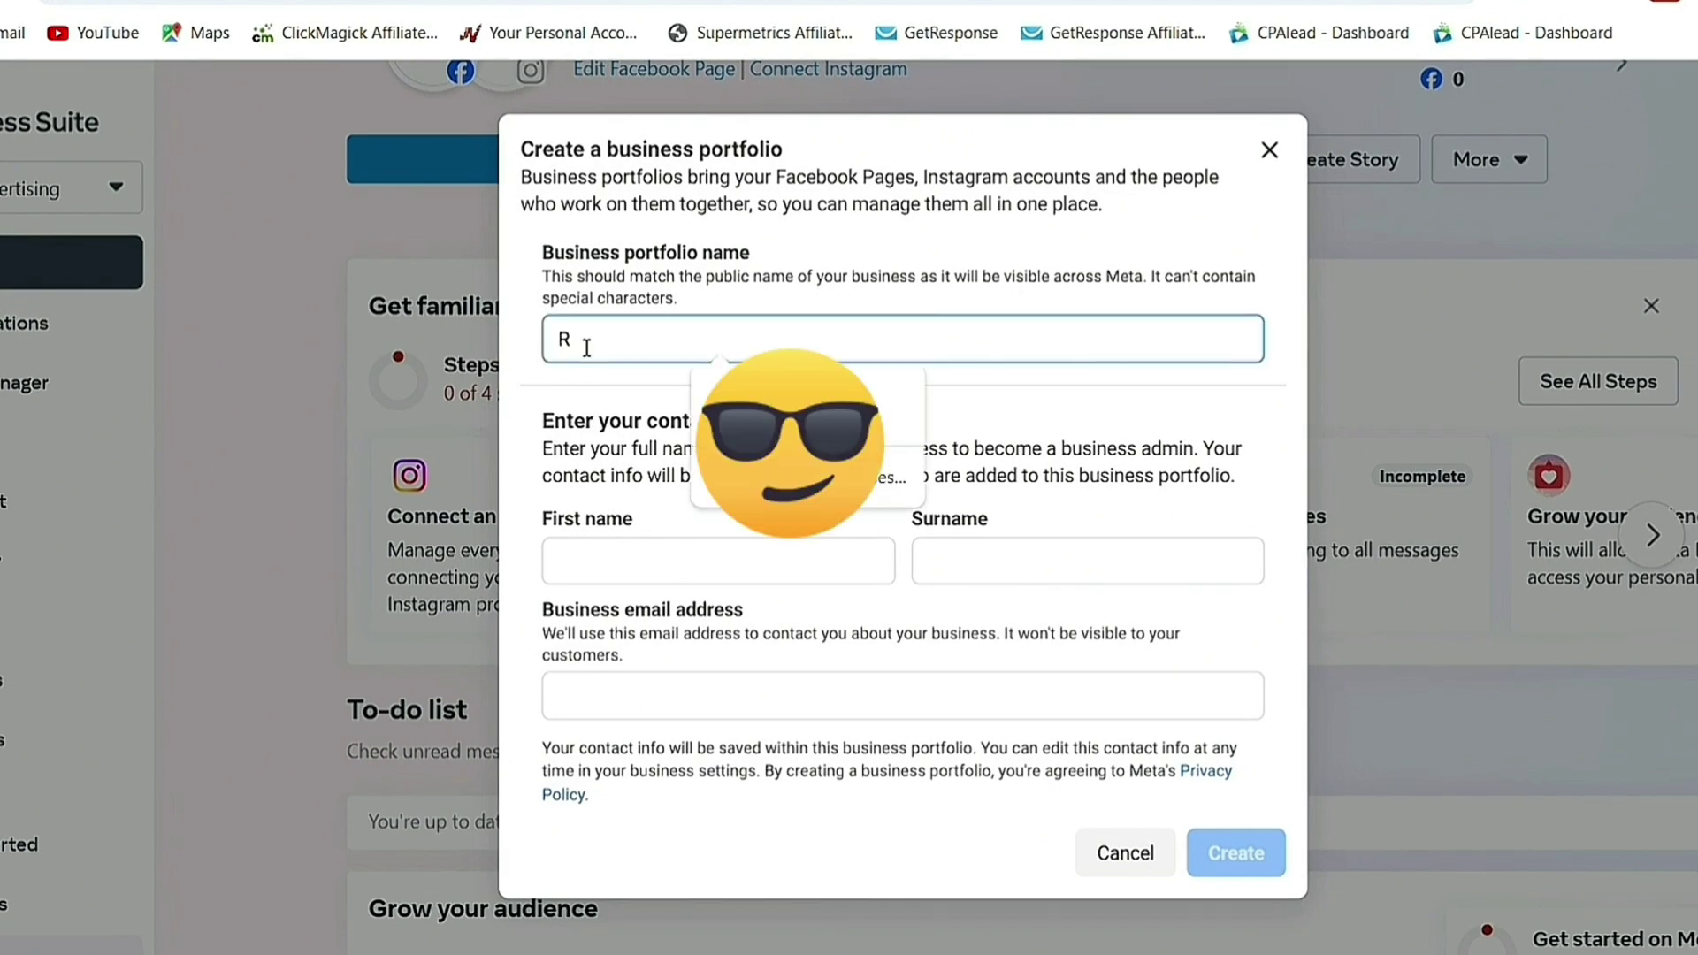
type("C")
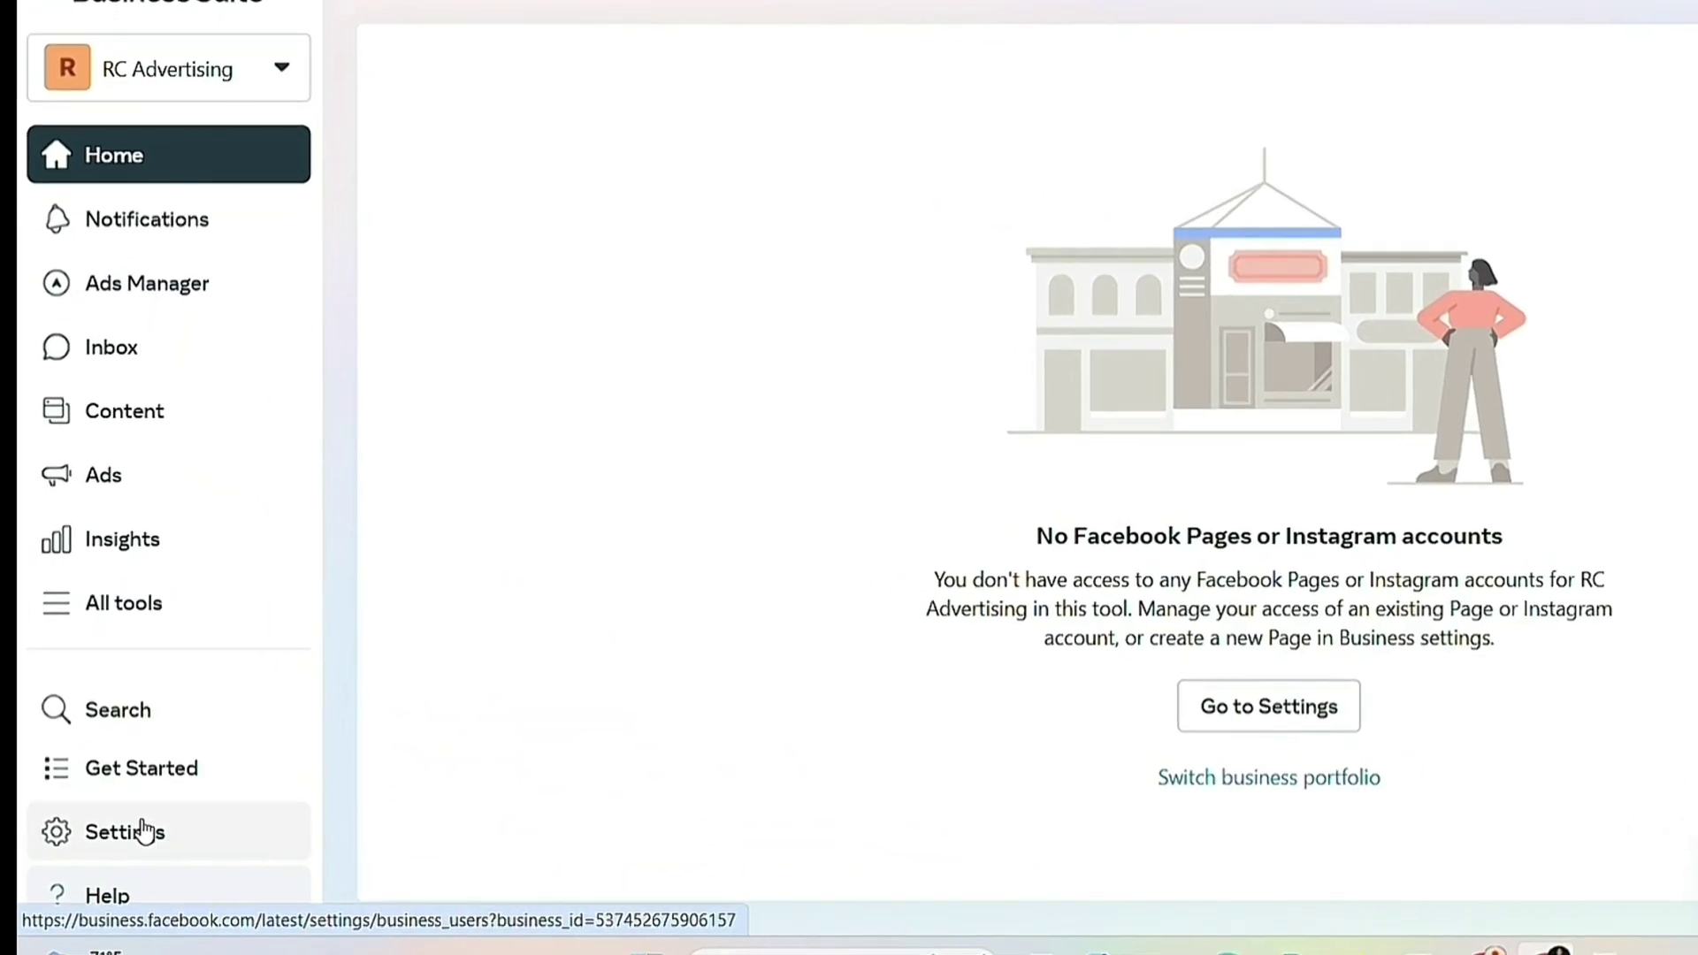
Open the RC Advertising portfolio's settings and look over the Users and Accounts sections
left_click(144, 832)
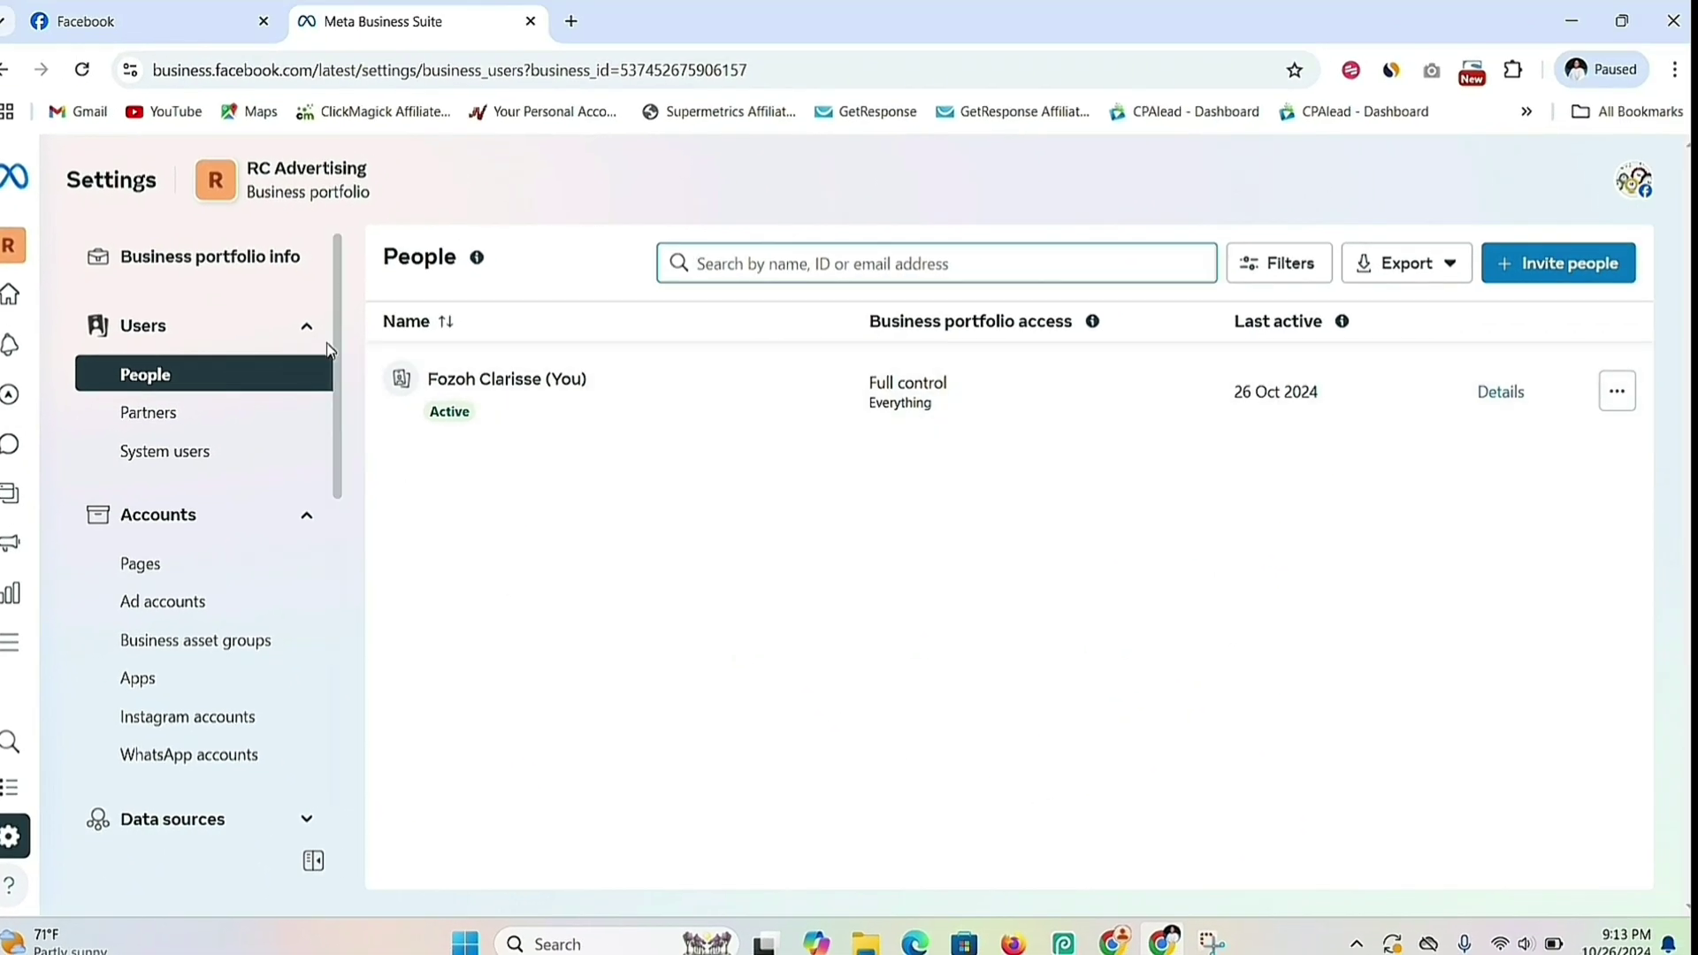
left_click(232, 343)
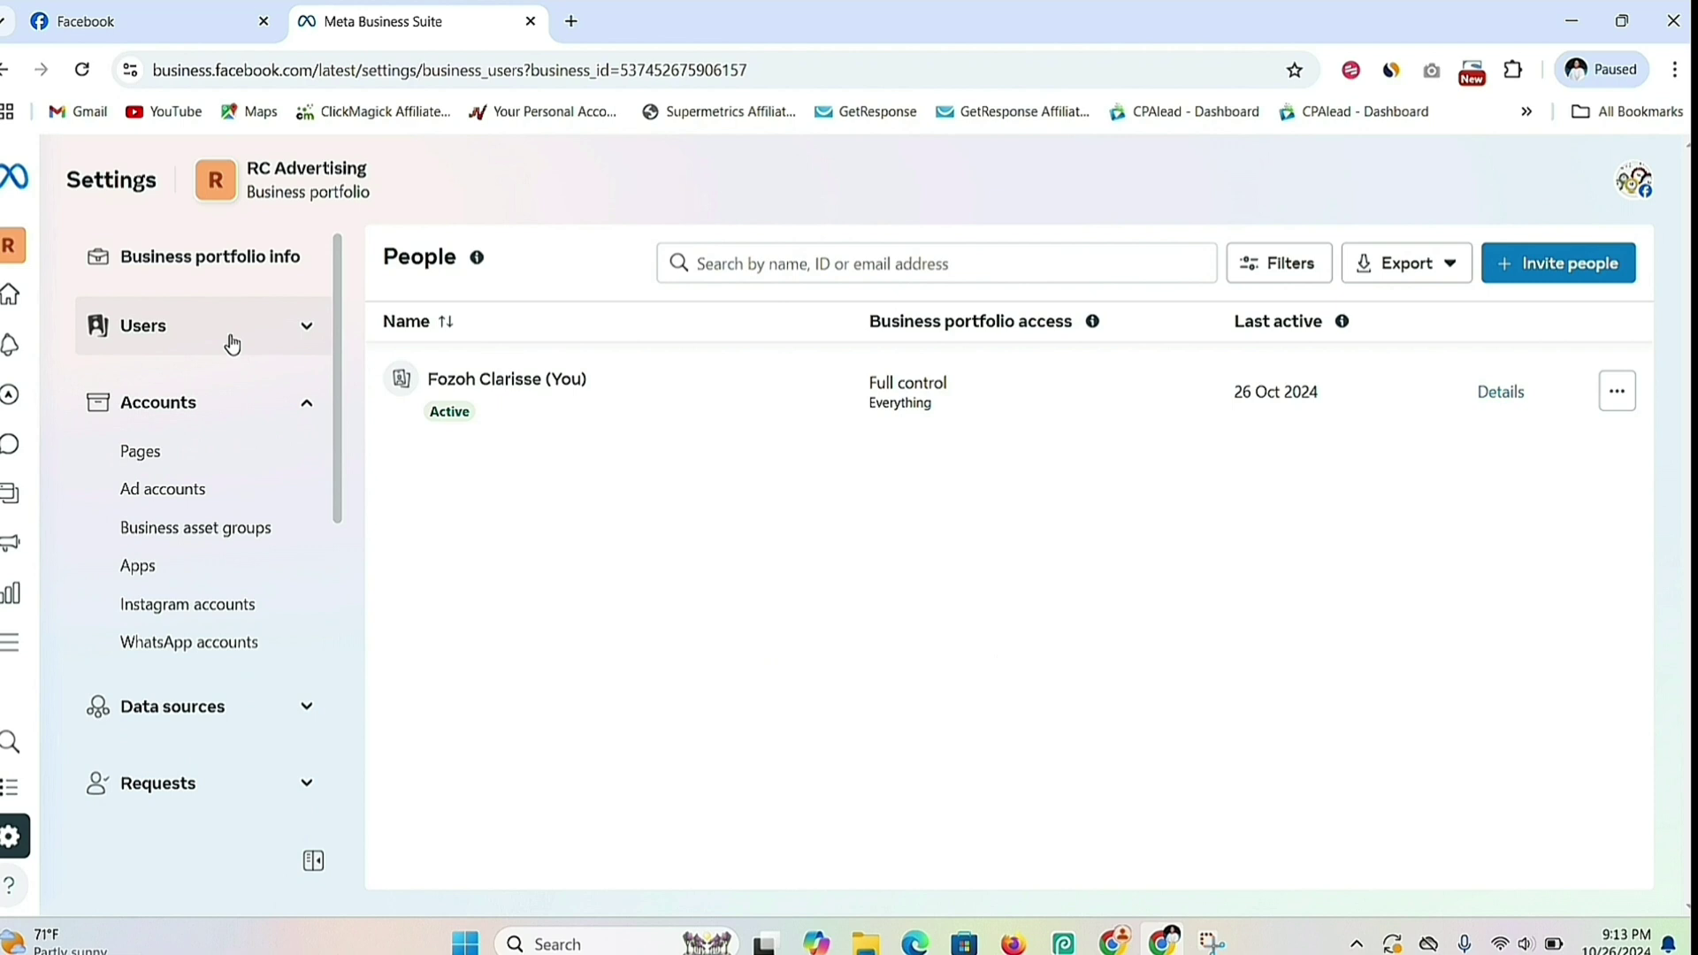
left_click(240, 331)
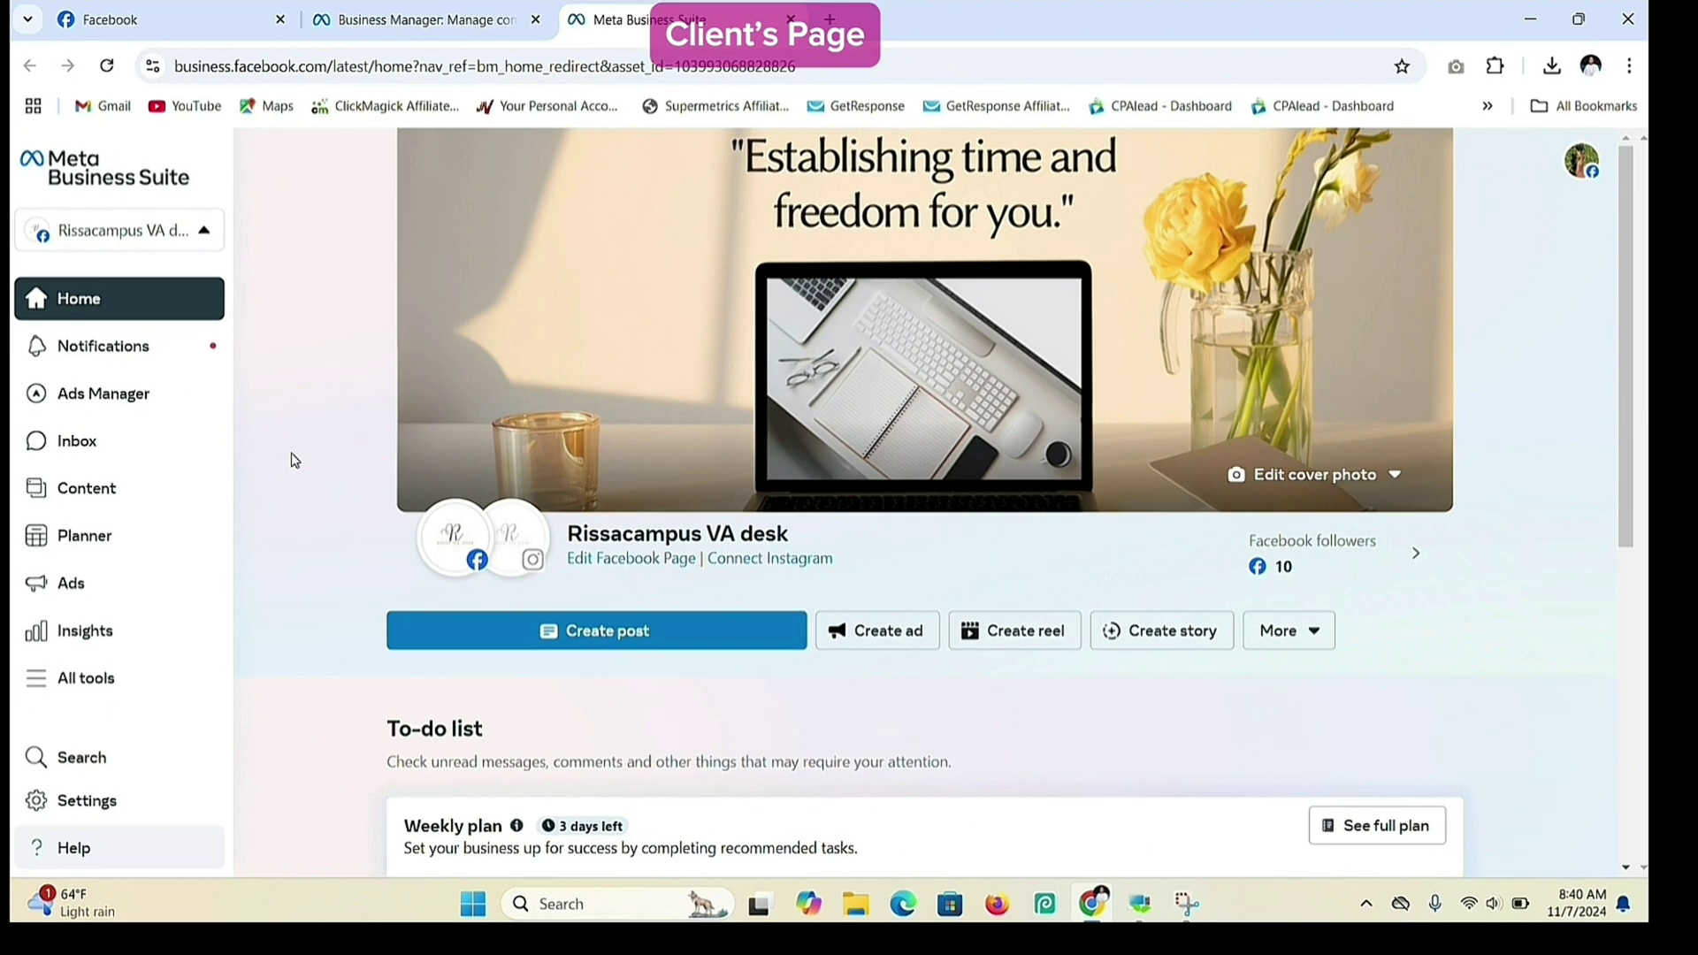
Open the client's Rissa campus VA portfolio settings and view its Facebook Pages
left_click(225, 212)
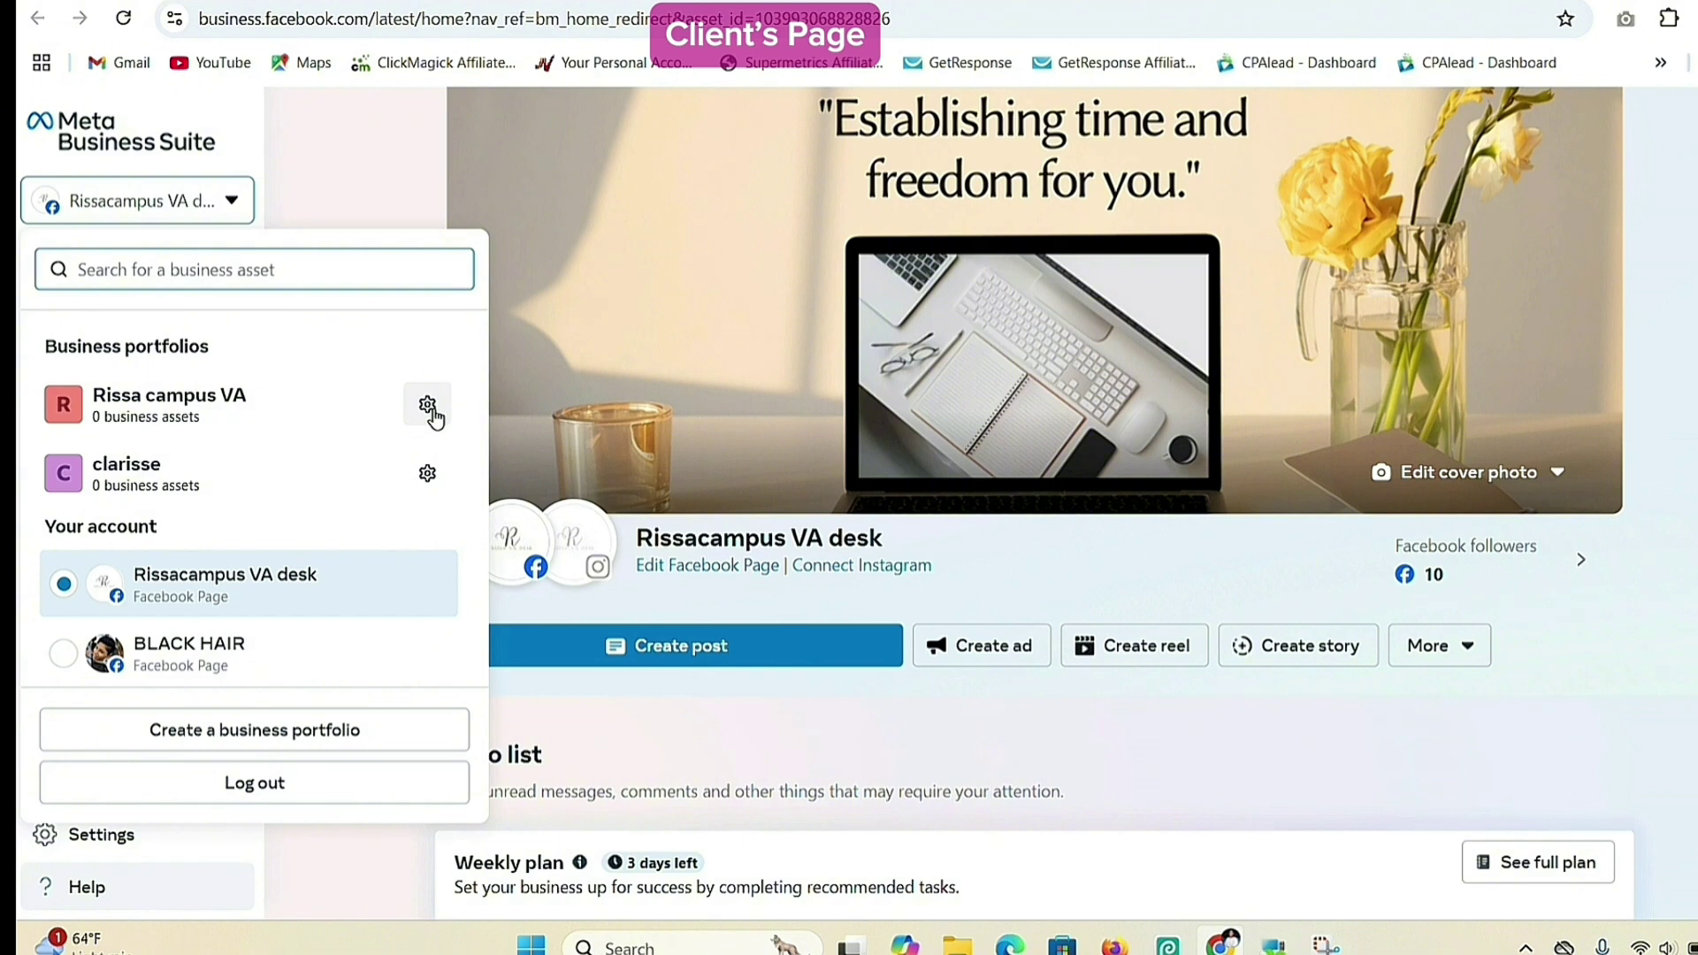
left_click(430, 408)
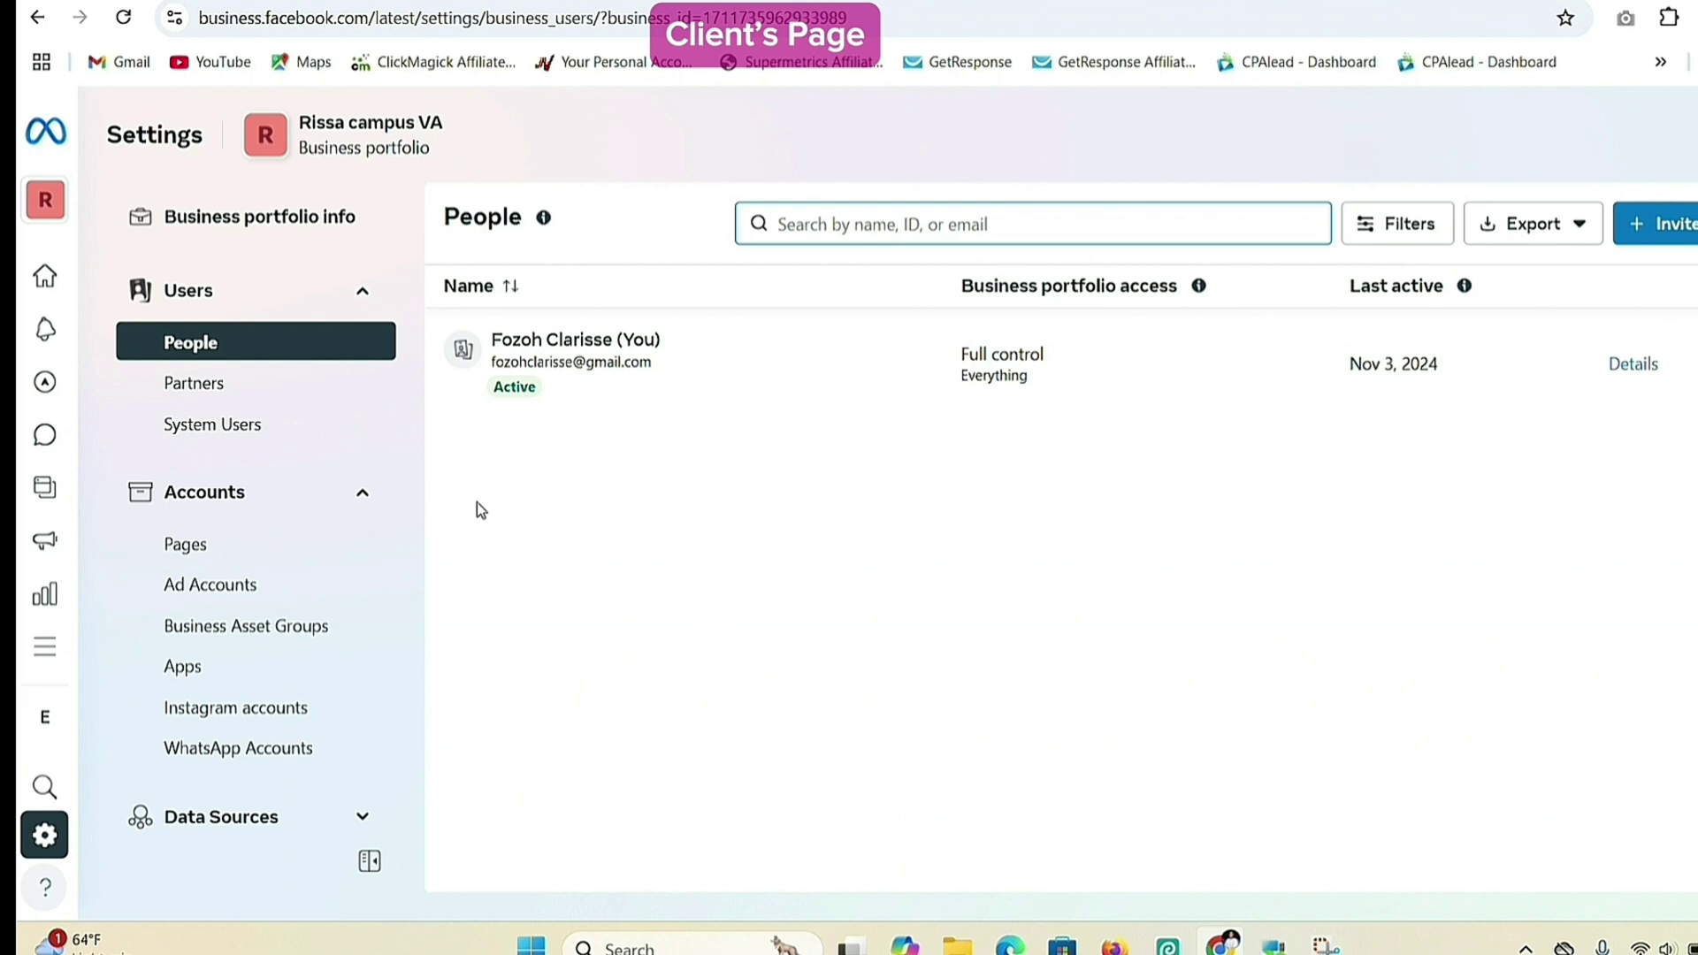
left_click(248, 550)
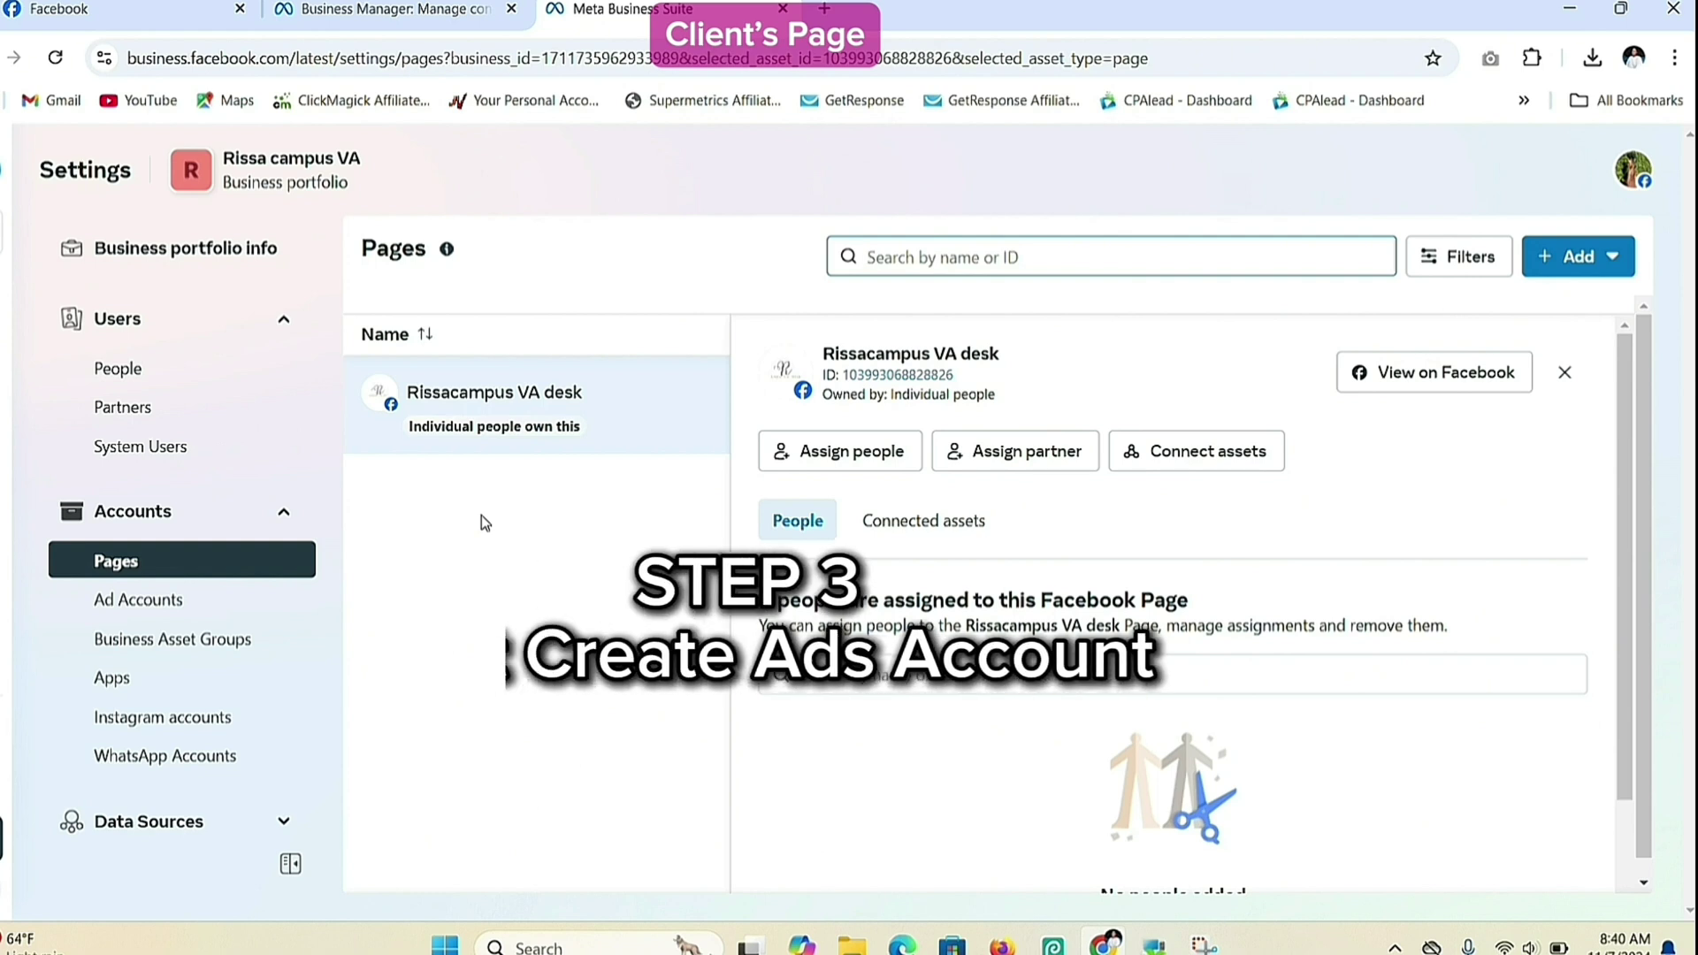
Set up a new ad account named Rissa Campus Official with time zone (GMT+01:00) Africa/Douala and currency USD
left_click(197, 600)
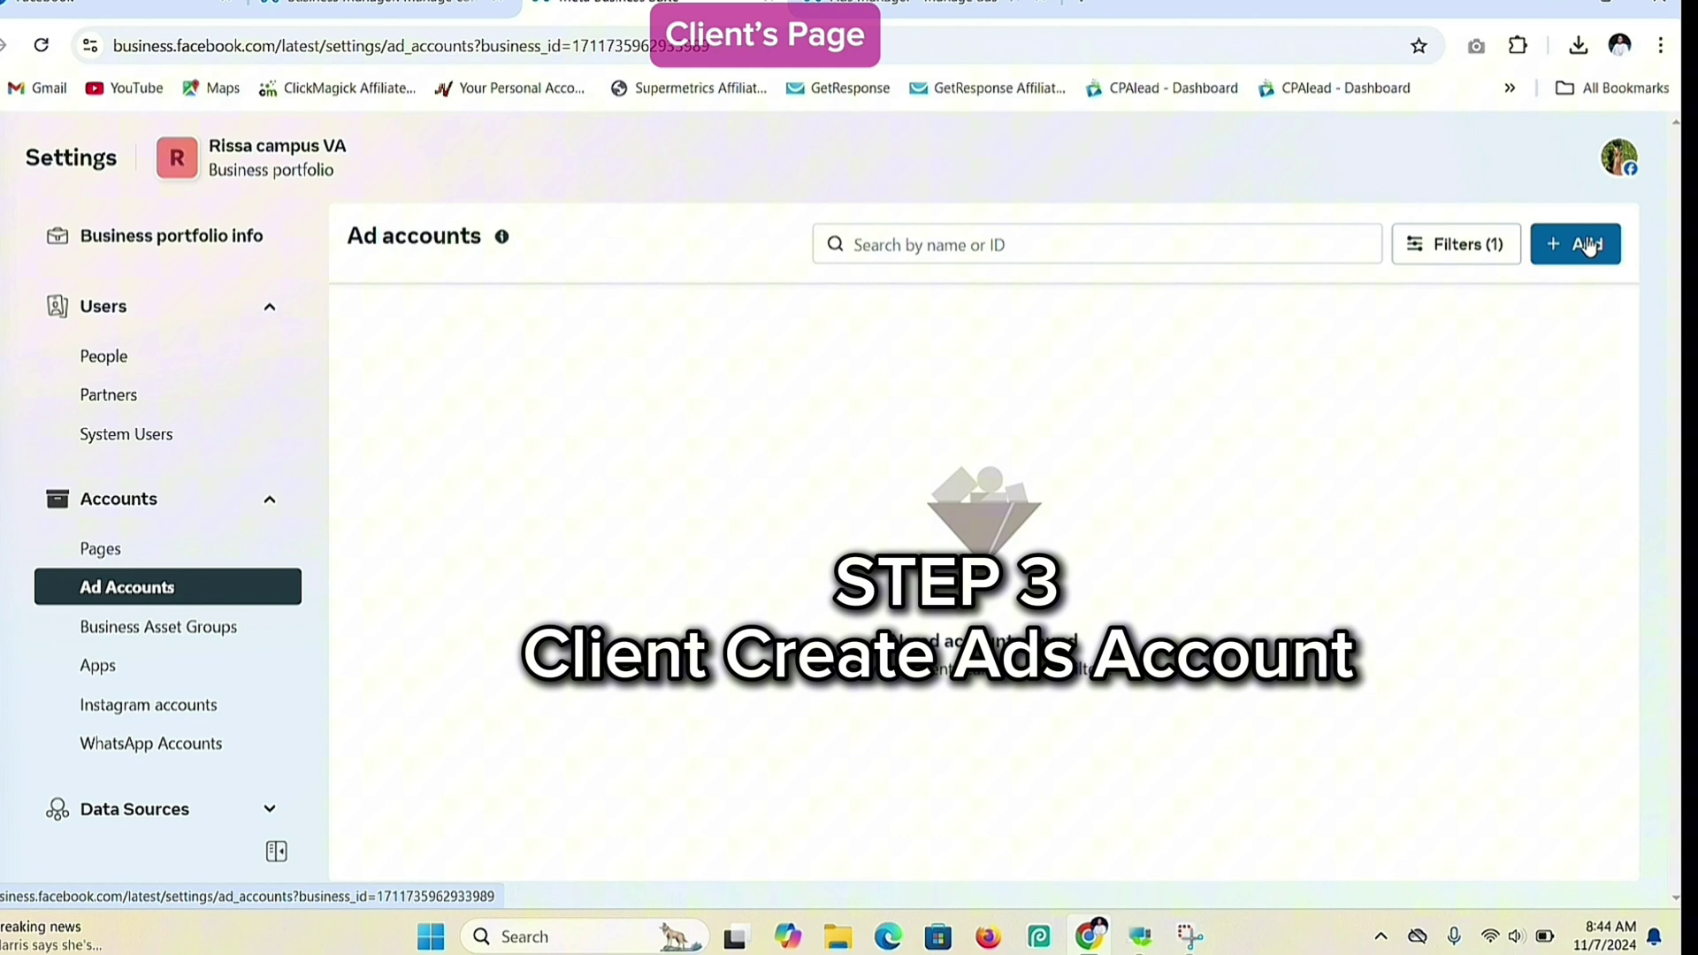
left_click(1584, 242)
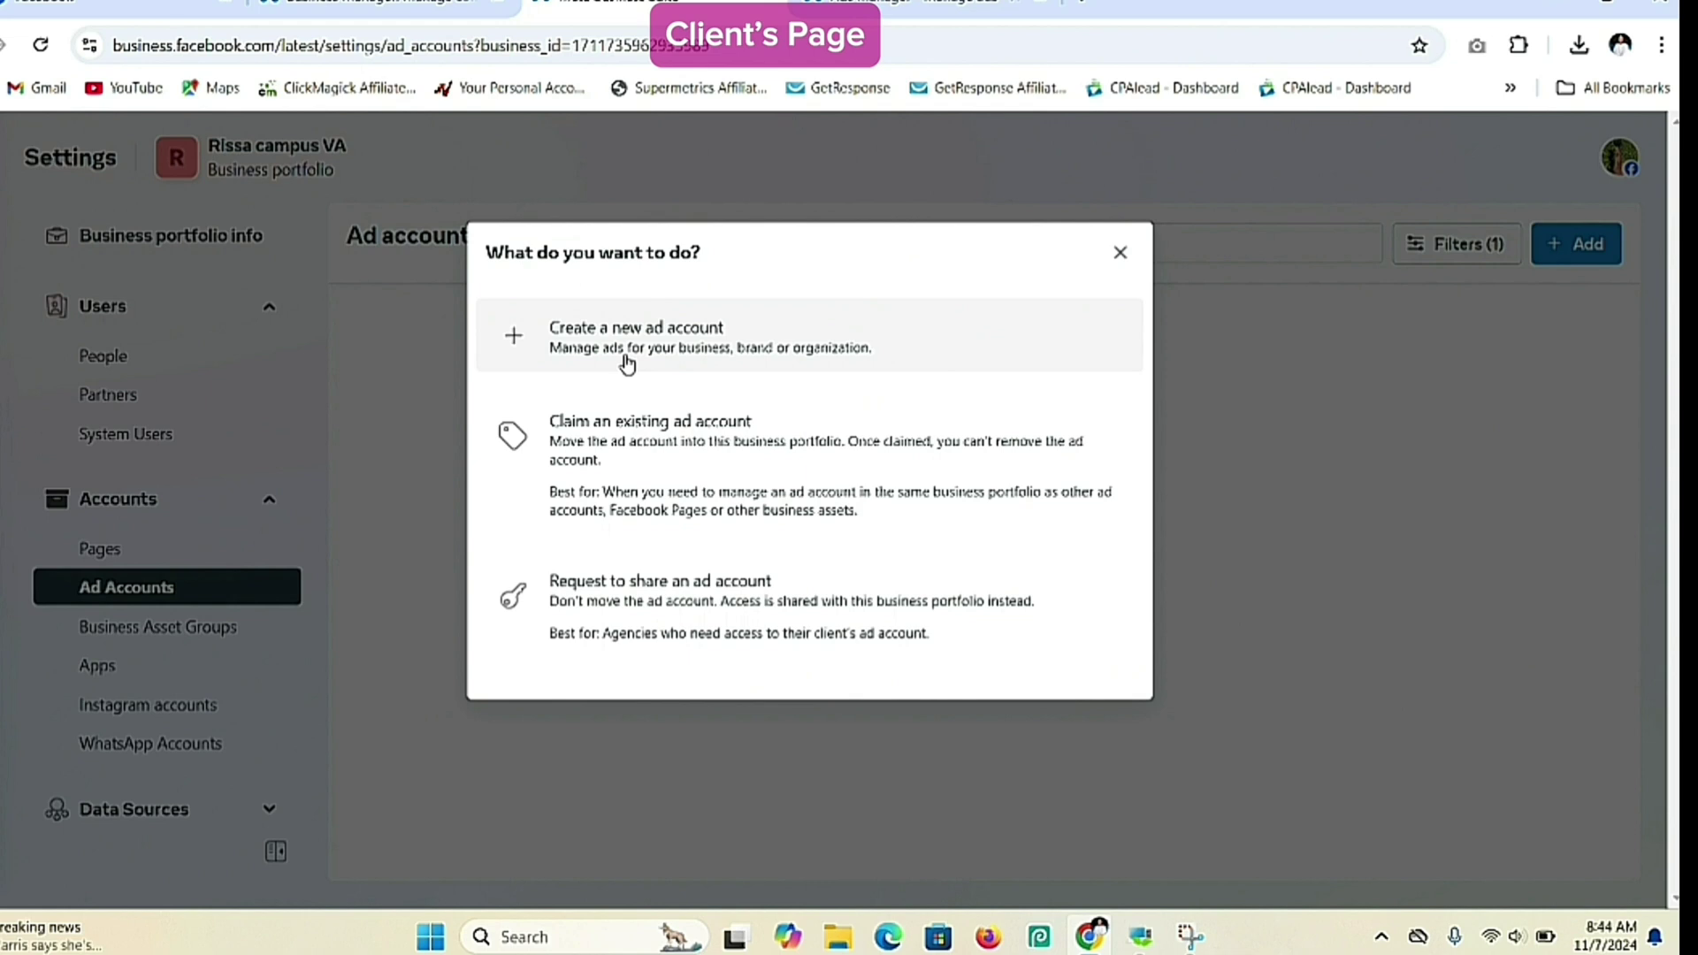
left_click(700, 356)
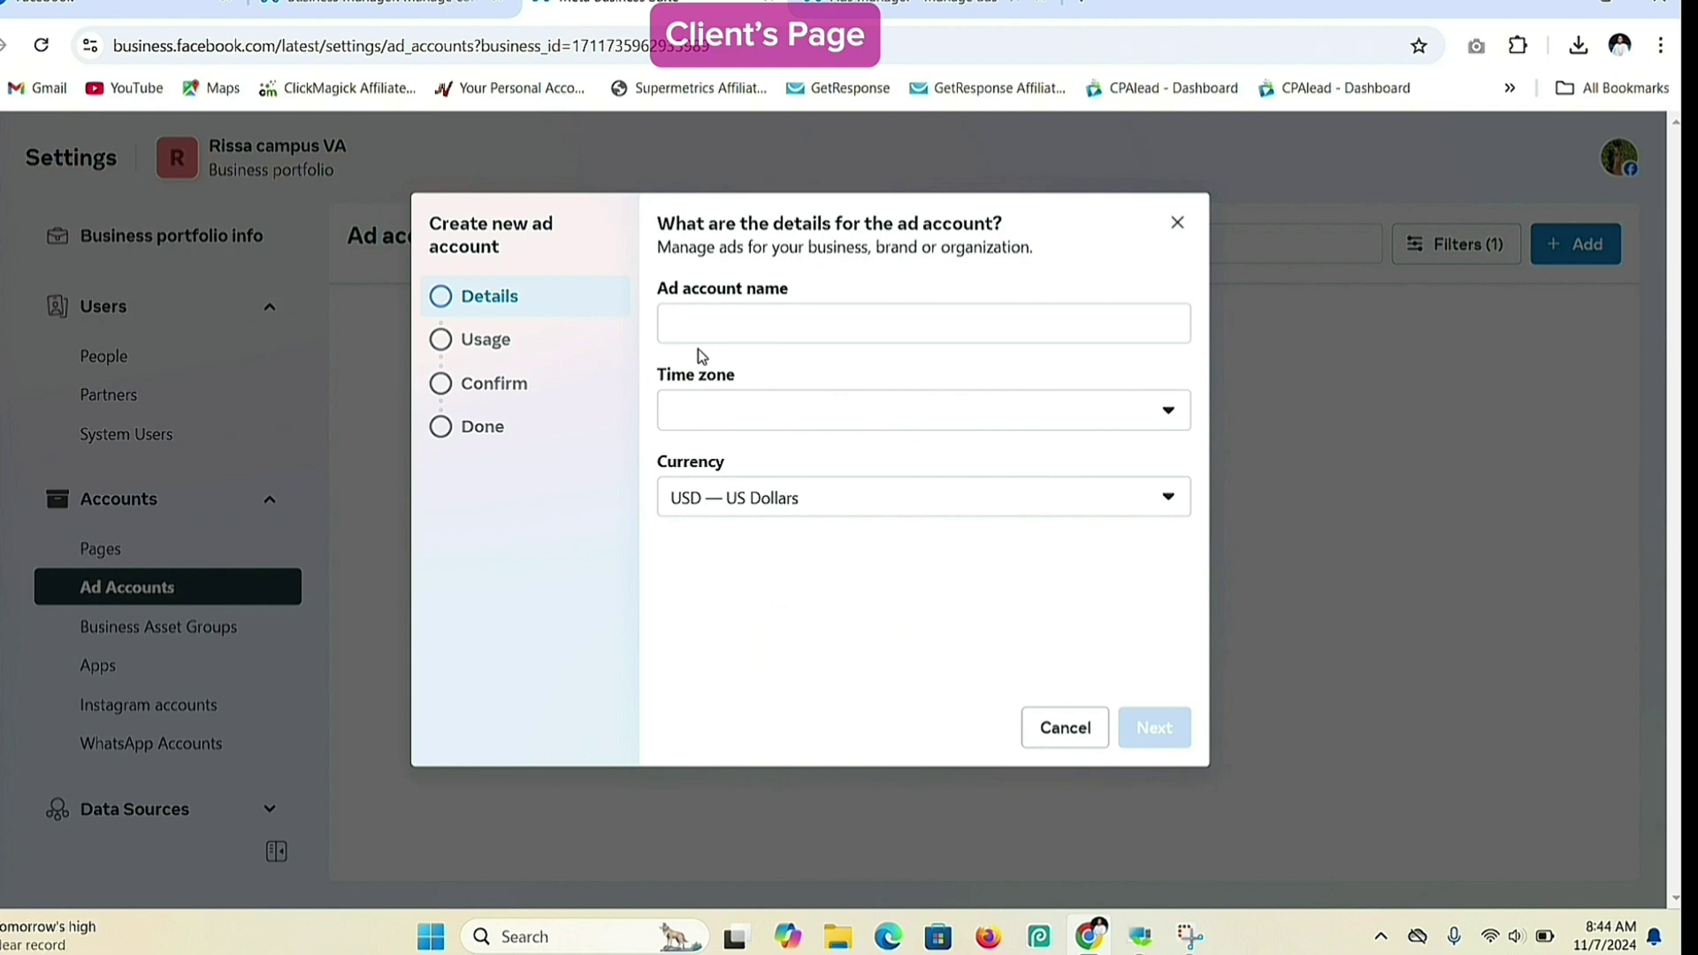
left_click(713, 324)
type("Rissa Campus Official")
left_click(1166, 405)
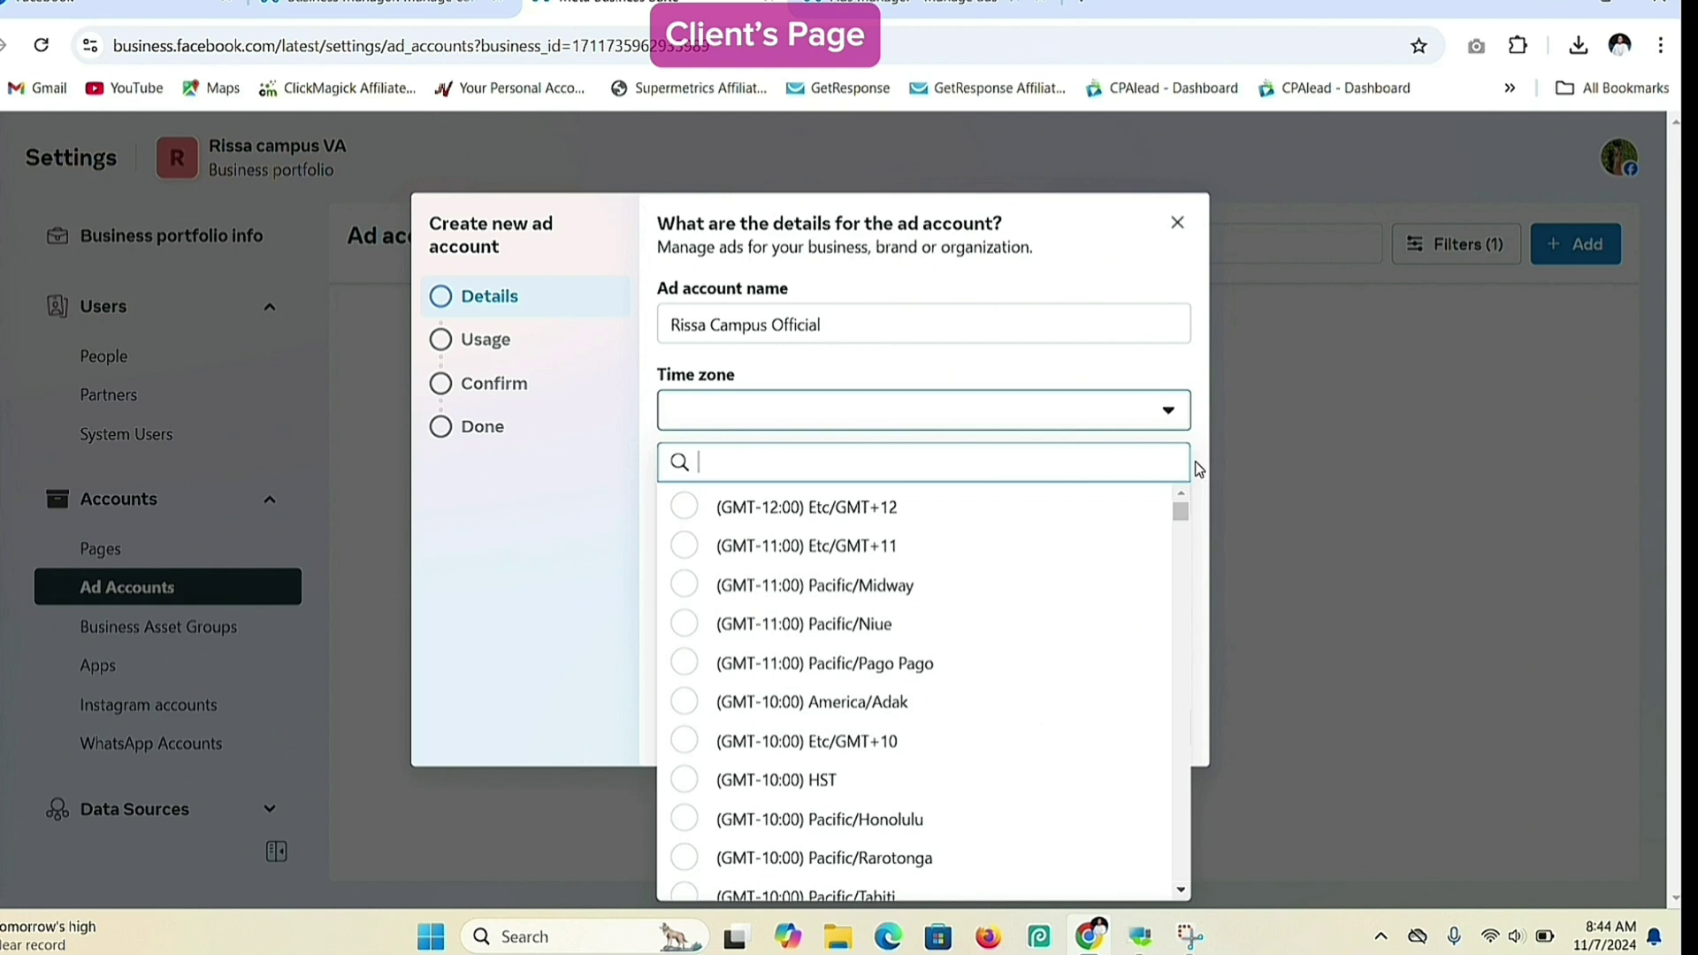
type("doual")
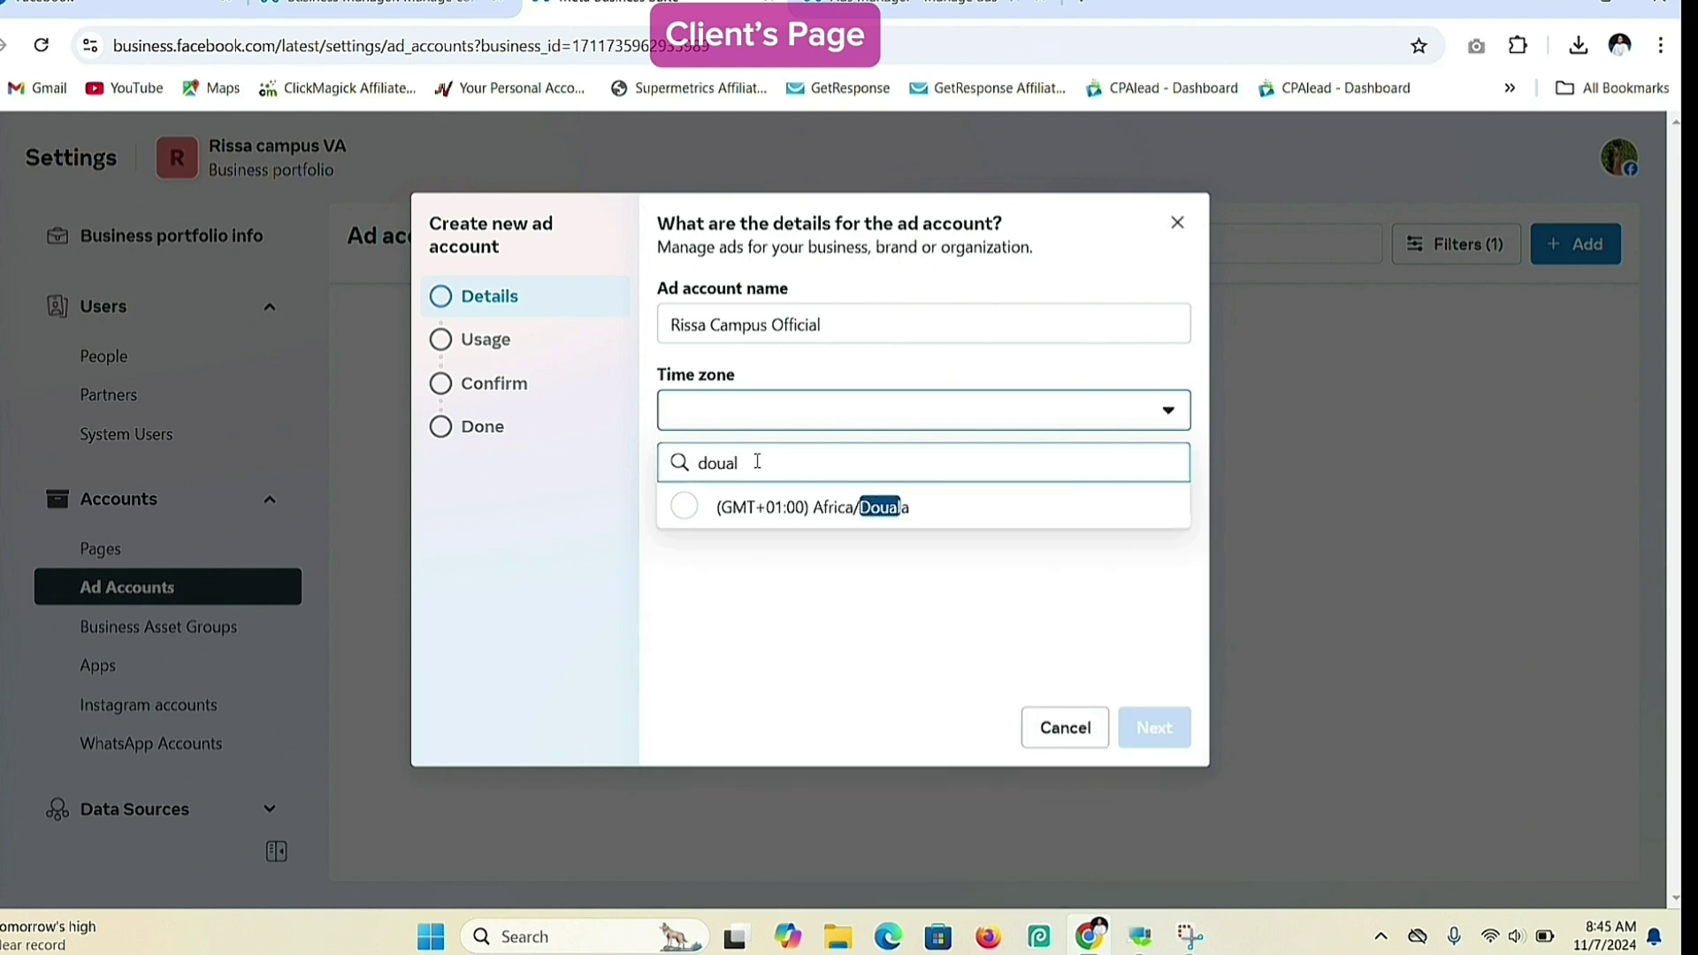
left_click(854, 511)
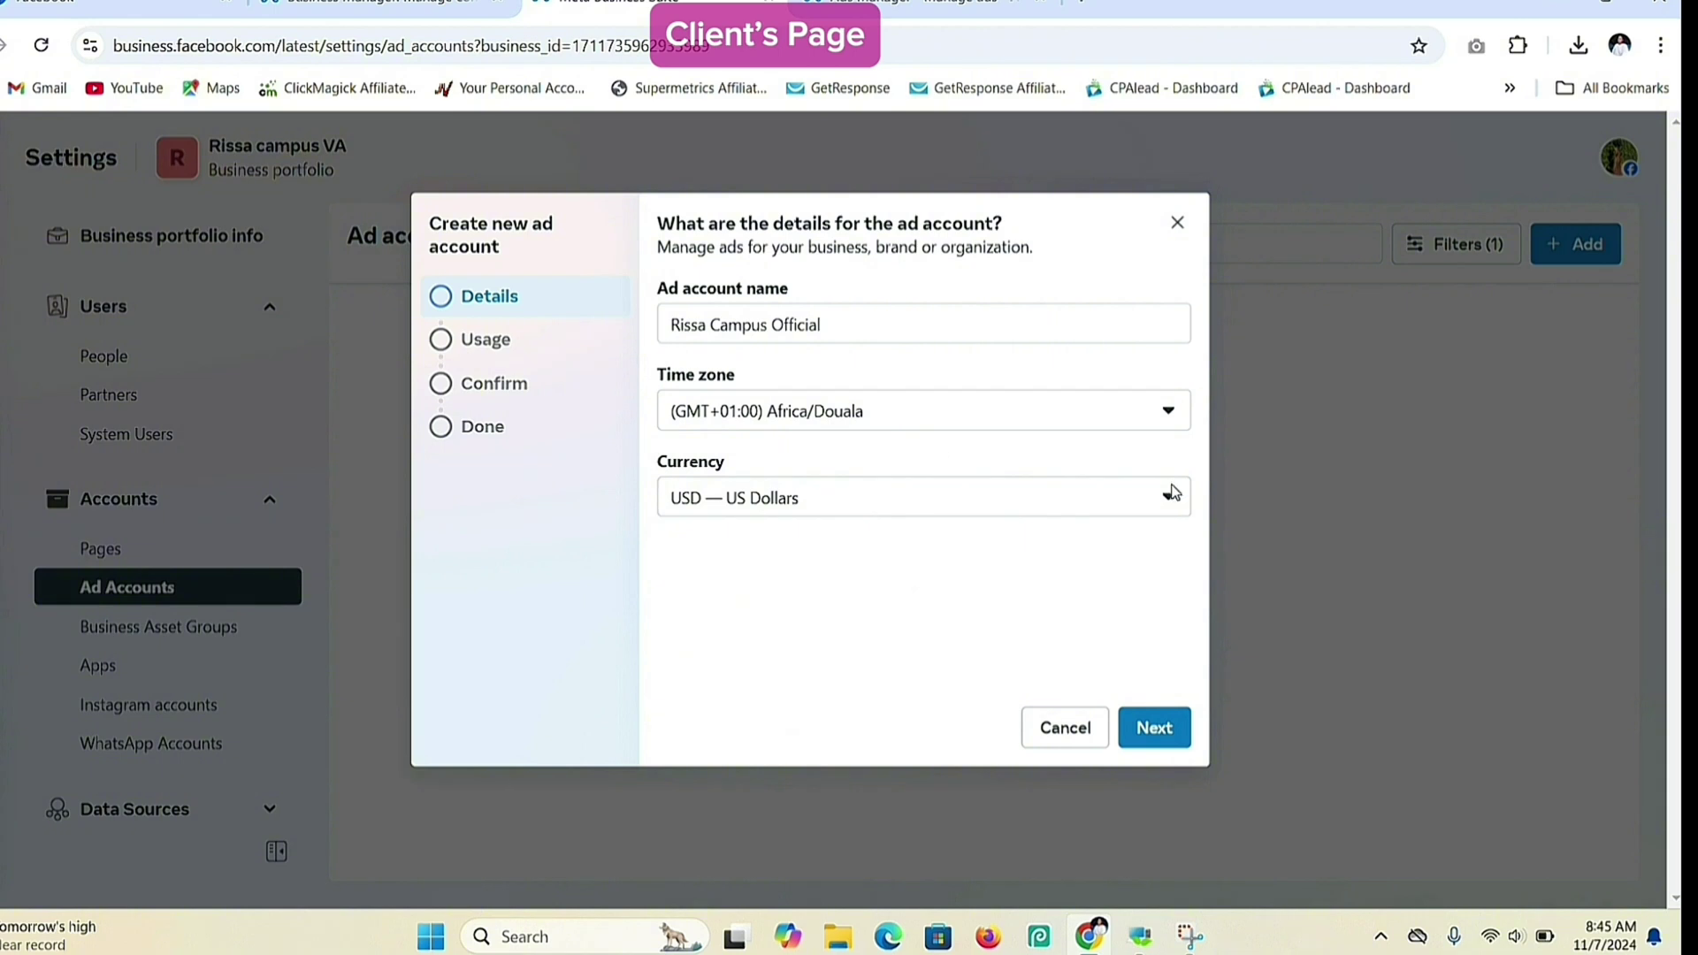
left_click(1156, 728)
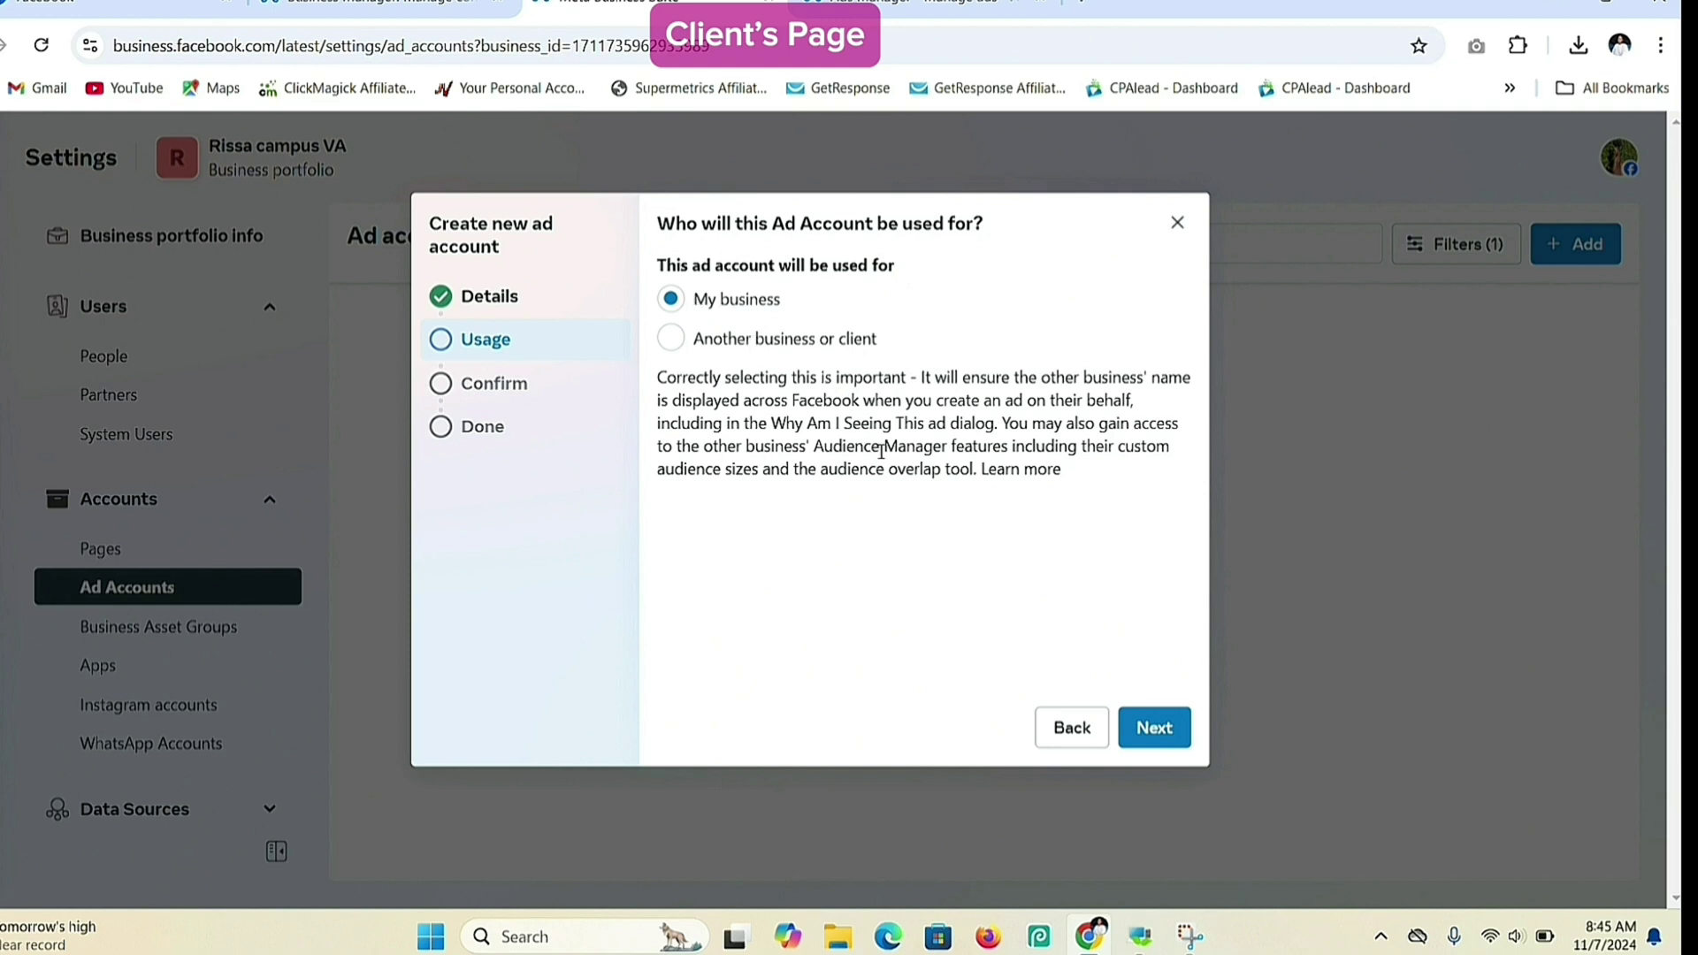
Keep the ad account's usage as My business, agree to the Meta terms and advertising policies, and create the account
left_click(1158, 734)
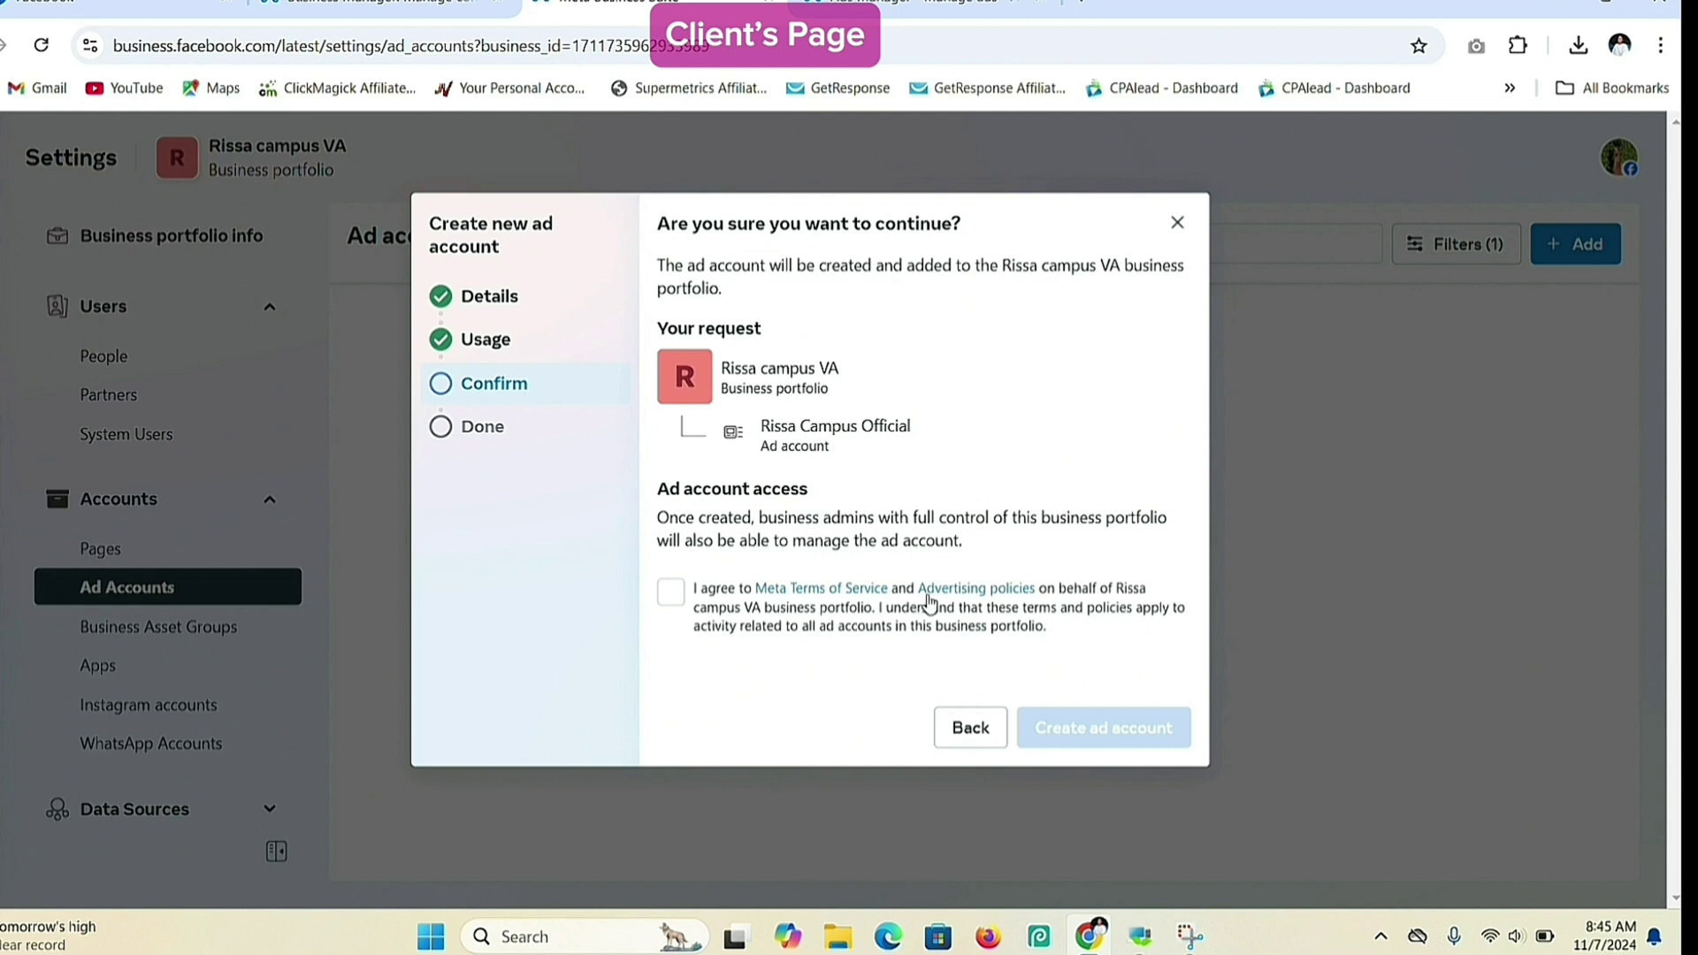
left_click(670, 594)
left_click(1150, 729)
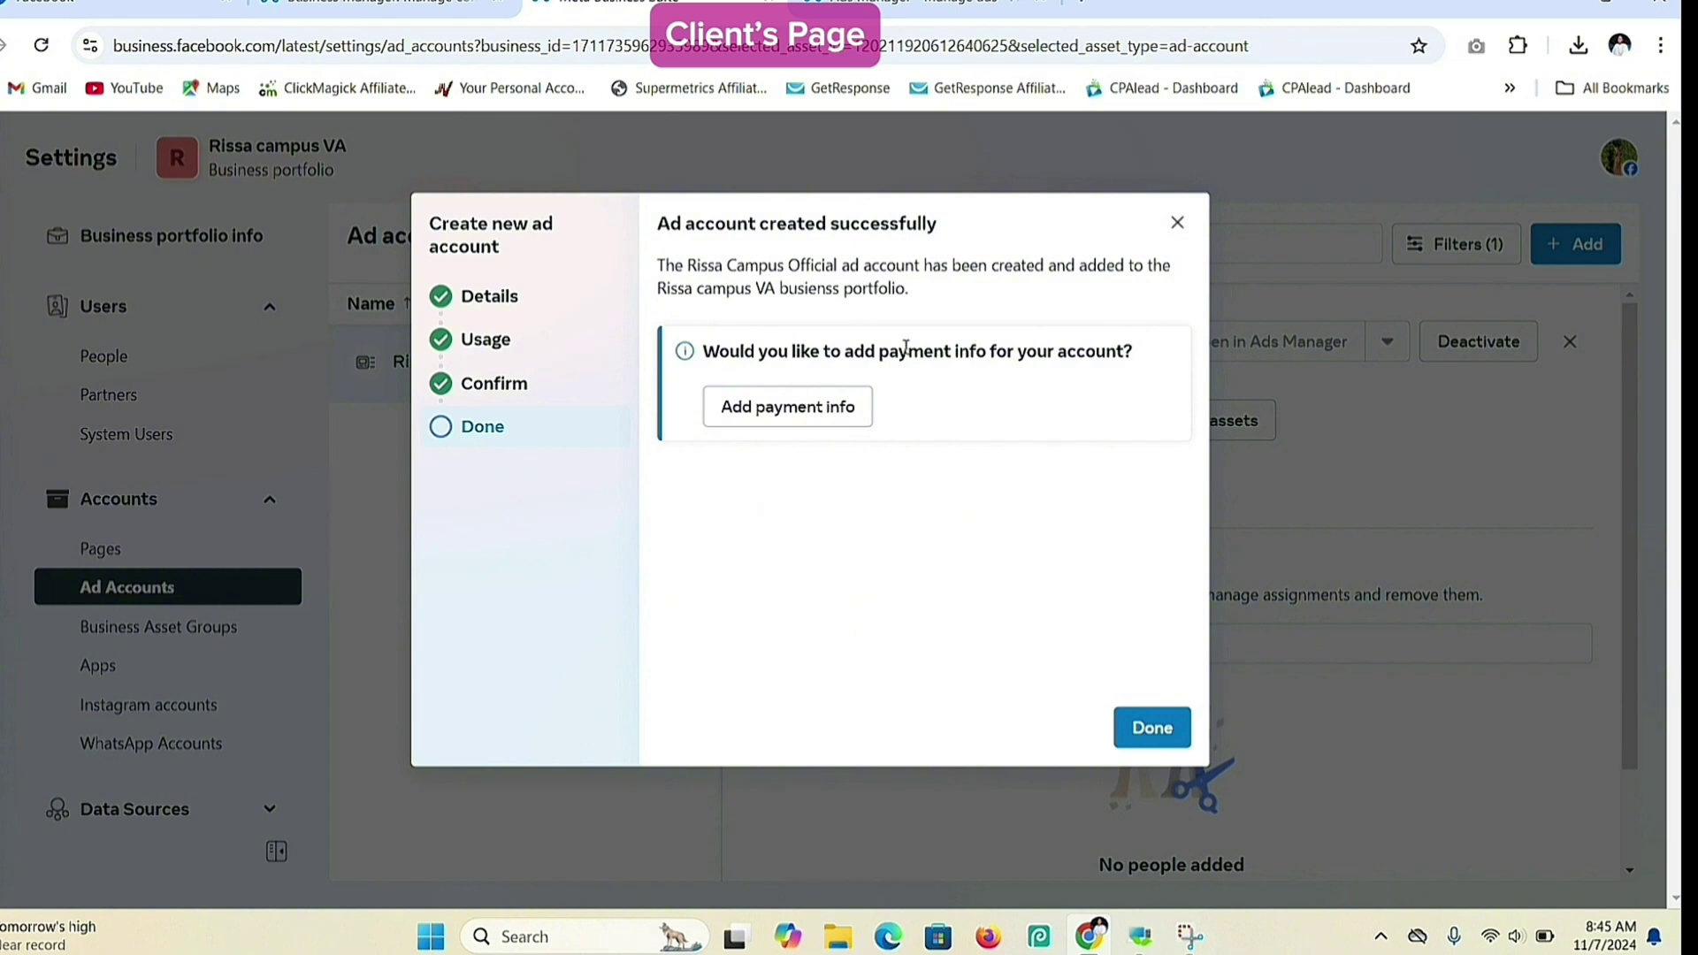
Look through the new ad account's payment setup up to the debit or credit card form, and leave it without saving
left_click(741, 413)
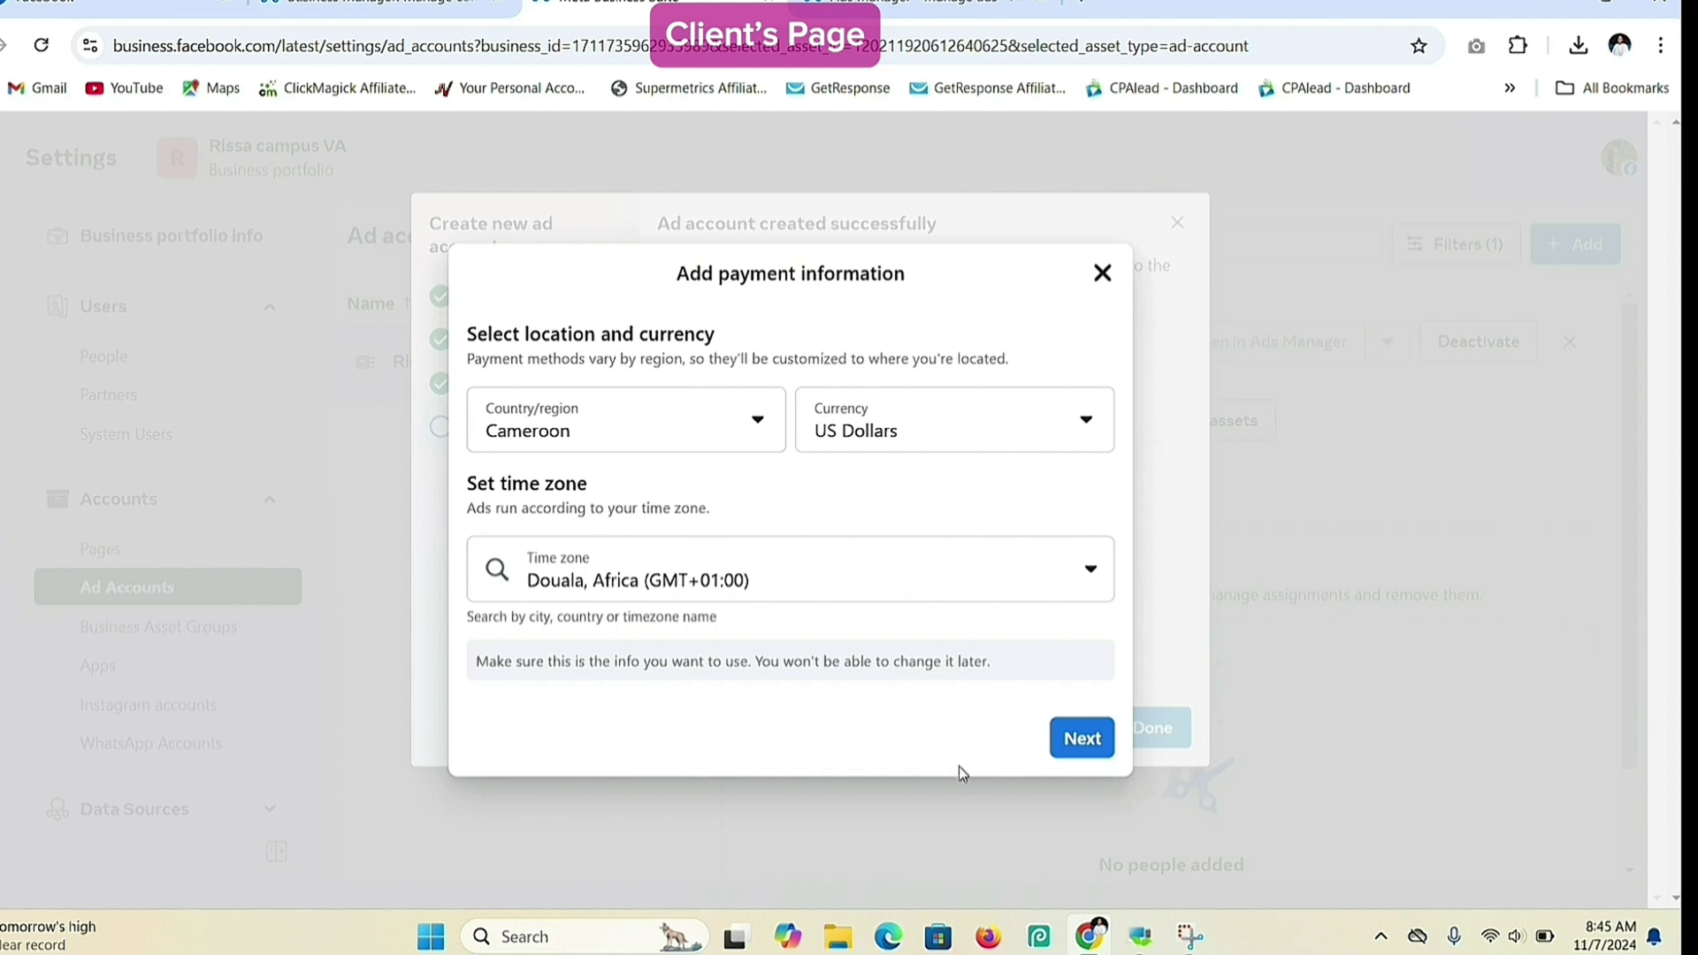
left_click(1084, 745)
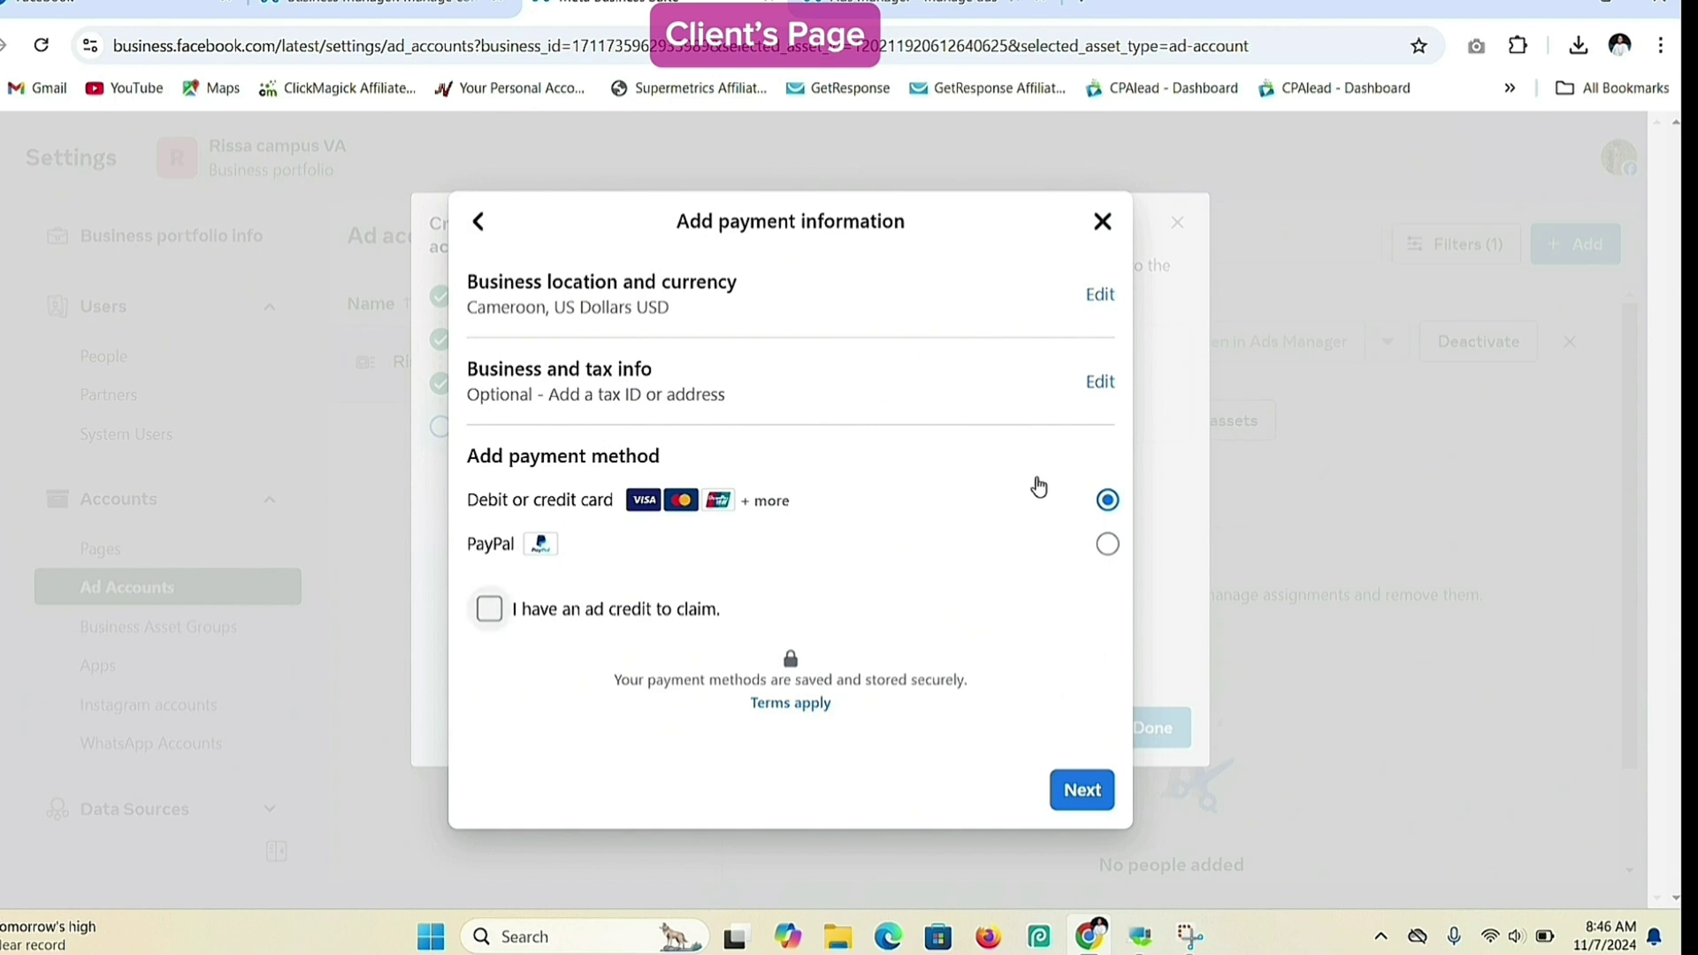
left_click(1086, 798)
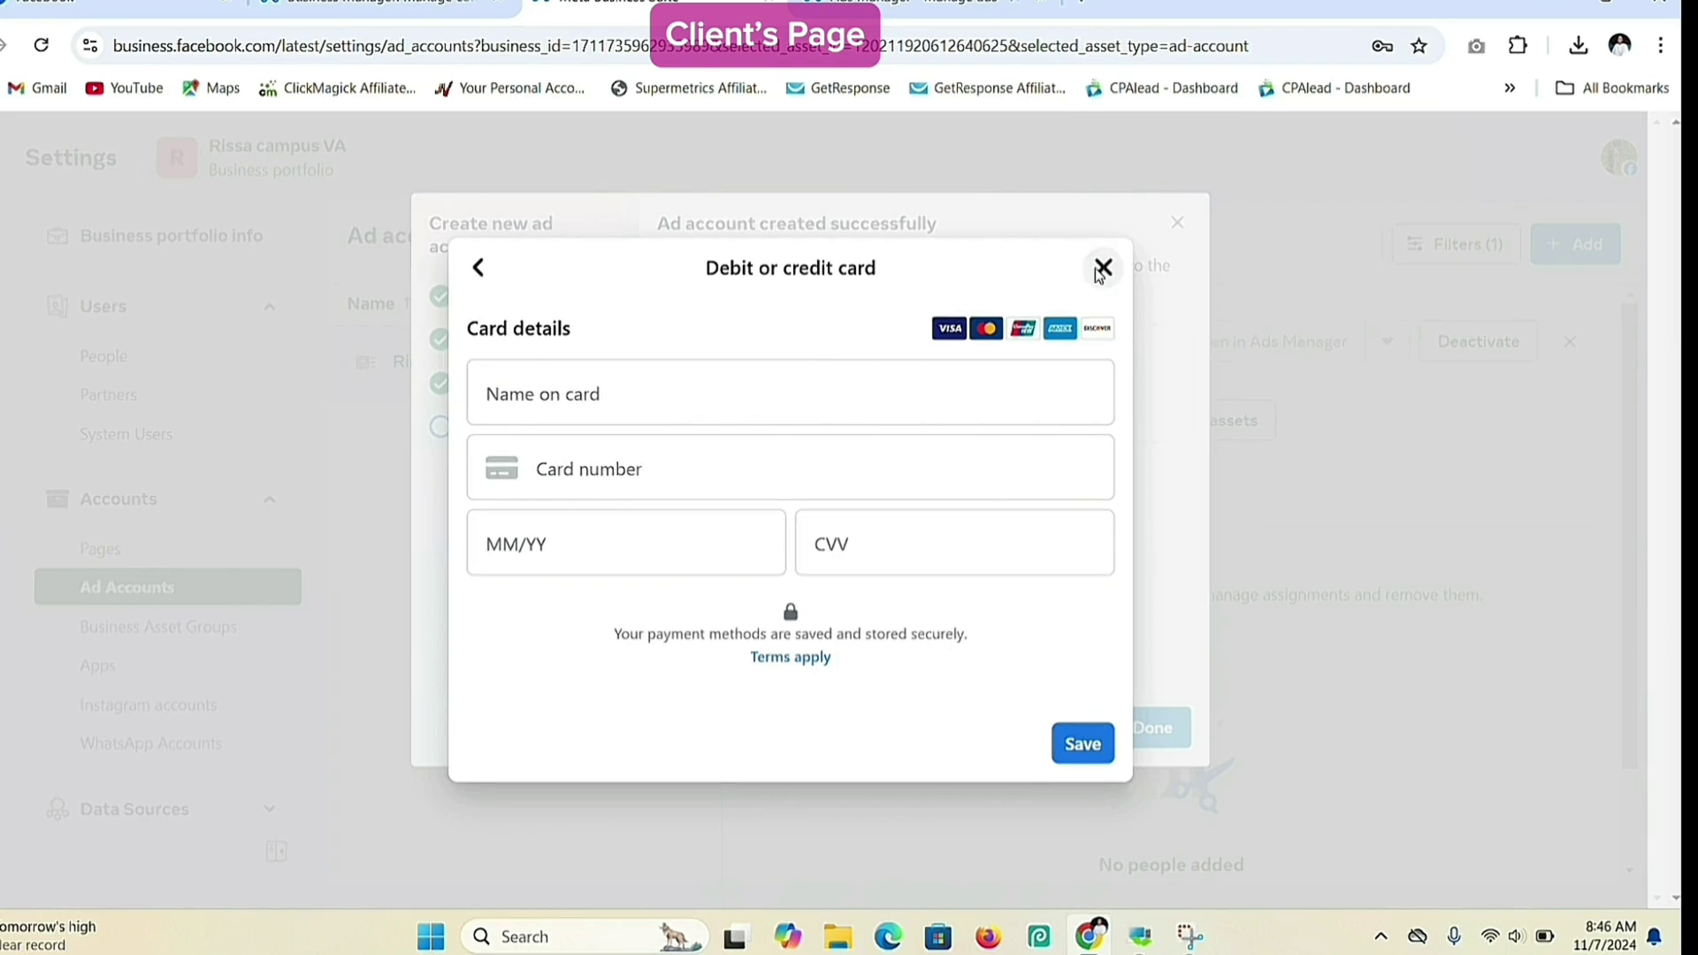
left_click(1102, 268)
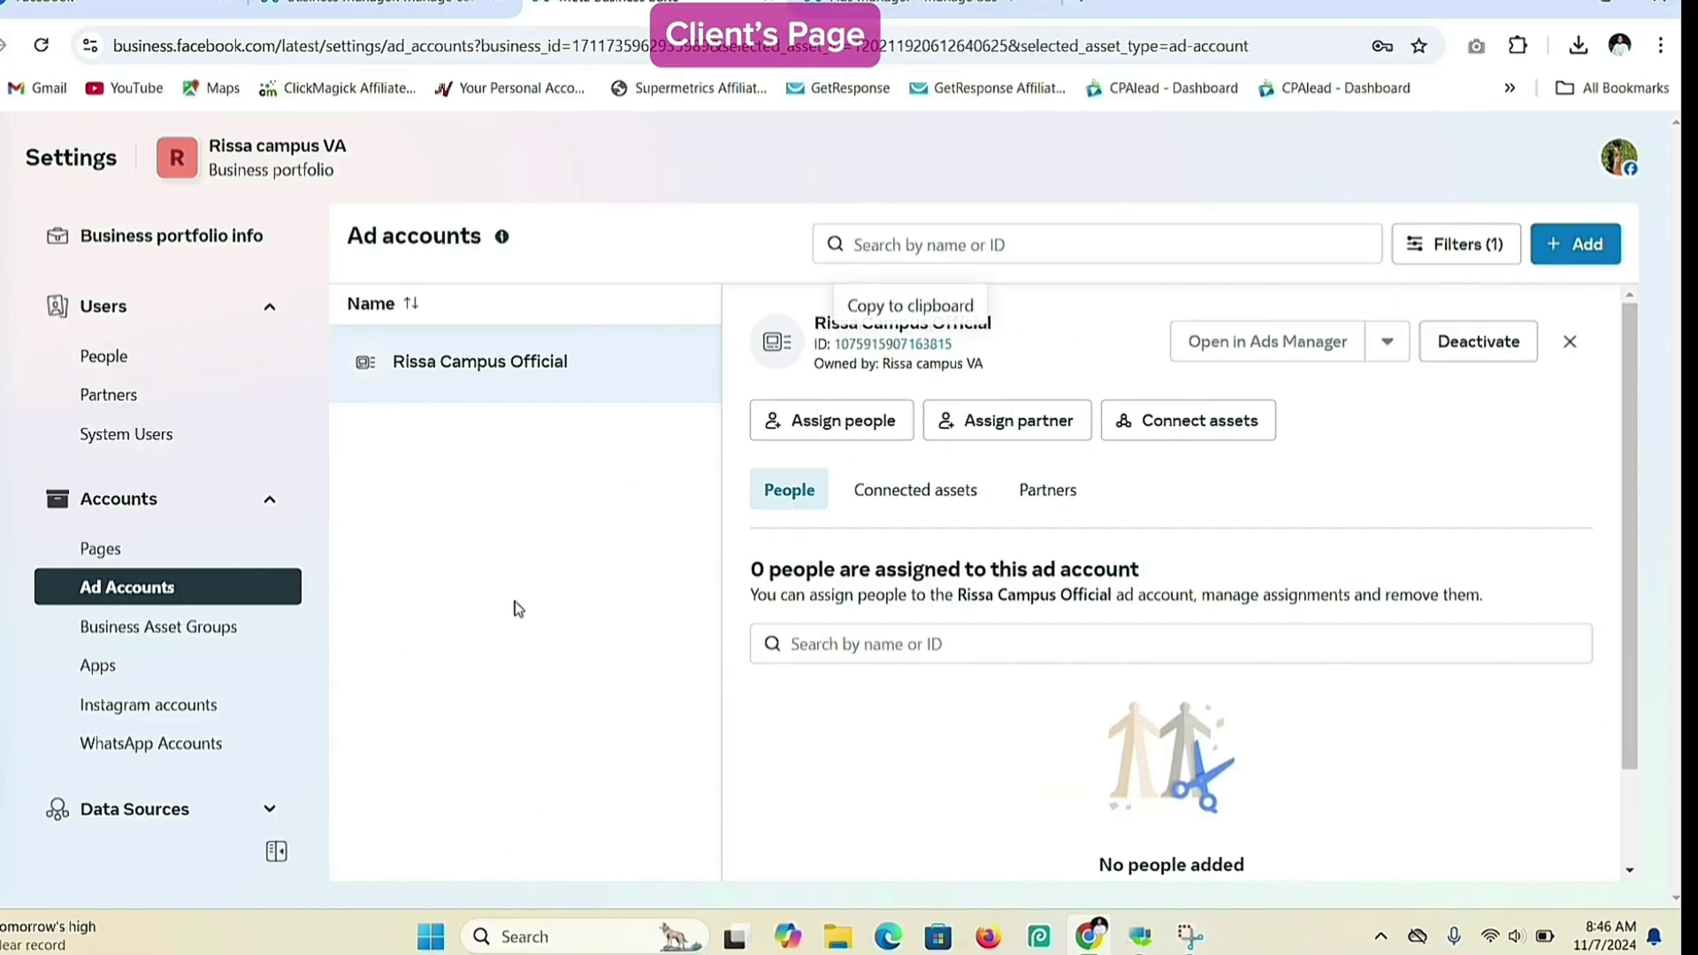
Reload the ad accounts page and start adding a partner to assign the Rissa campus VA portfolio's assets to
left_click(40, 46)
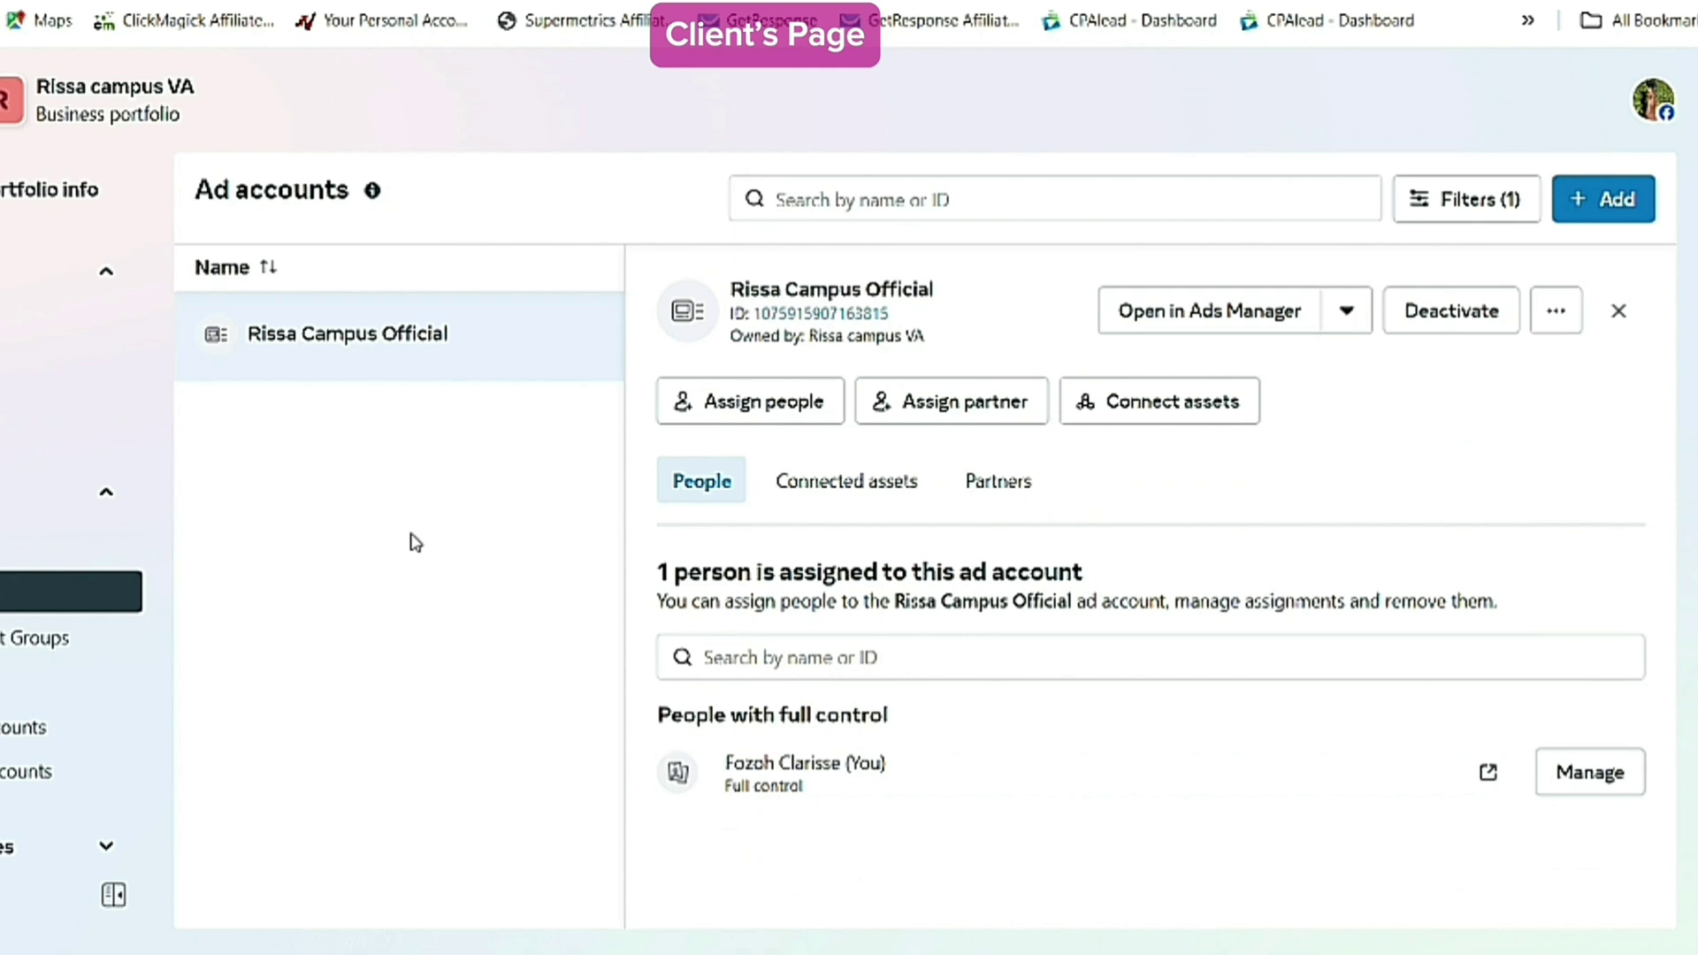
left_click(157, 553)
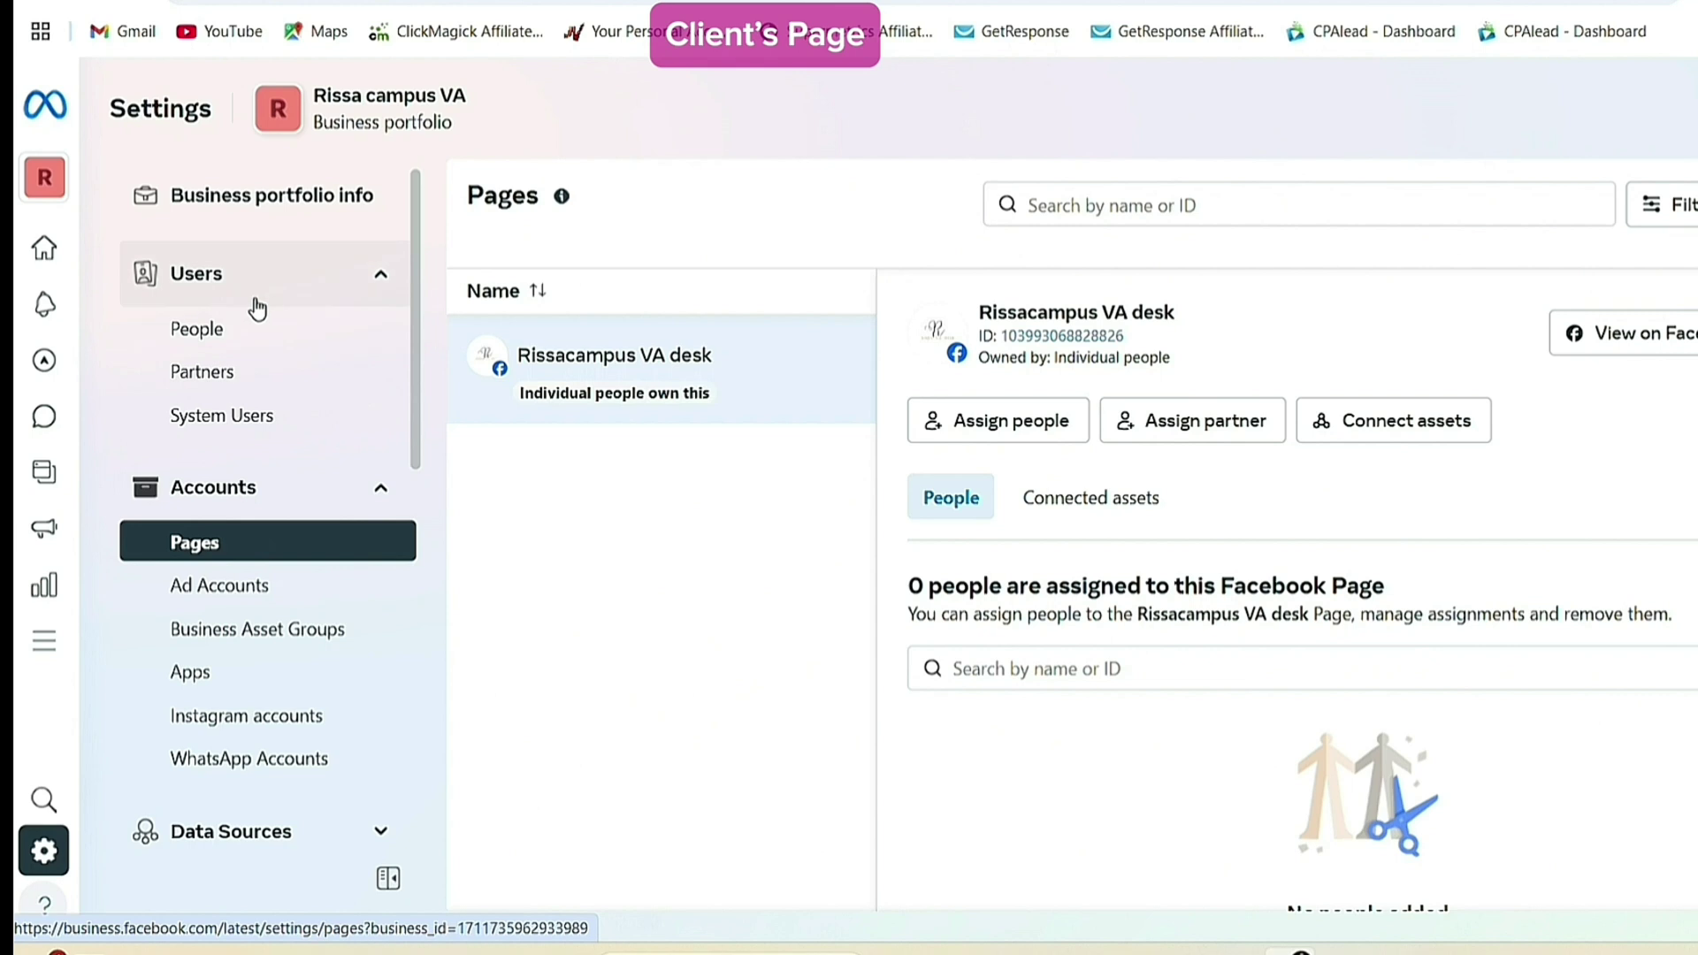
left_click(240, 375)
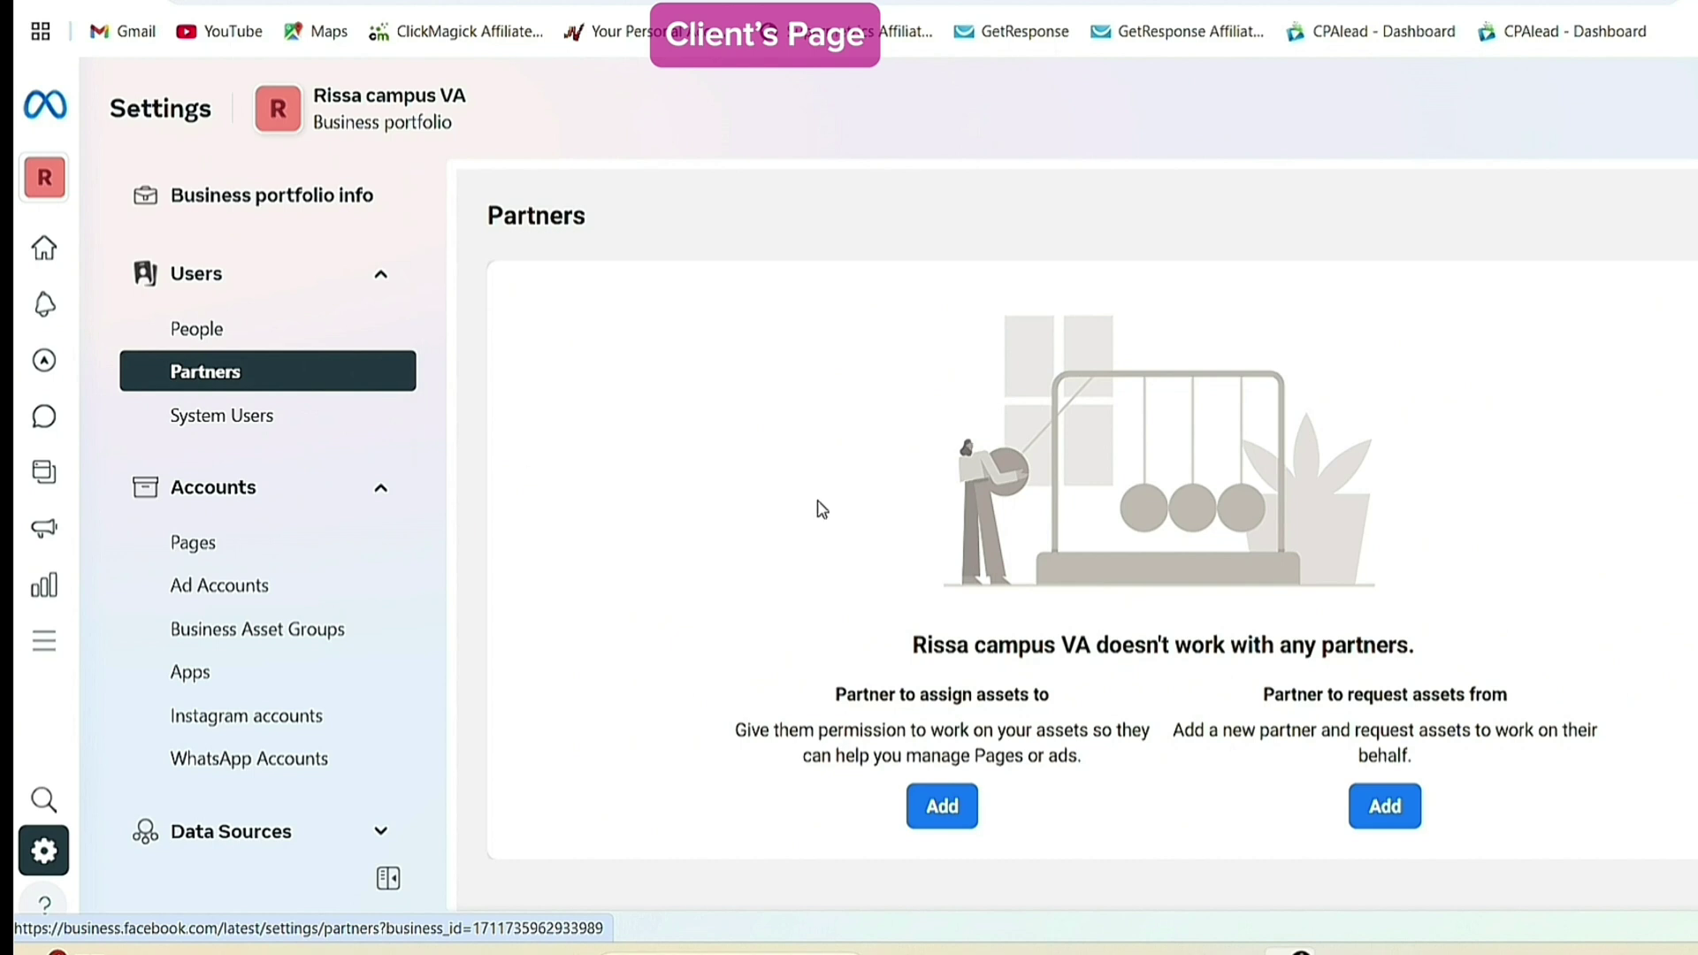
left_click(939, 807)
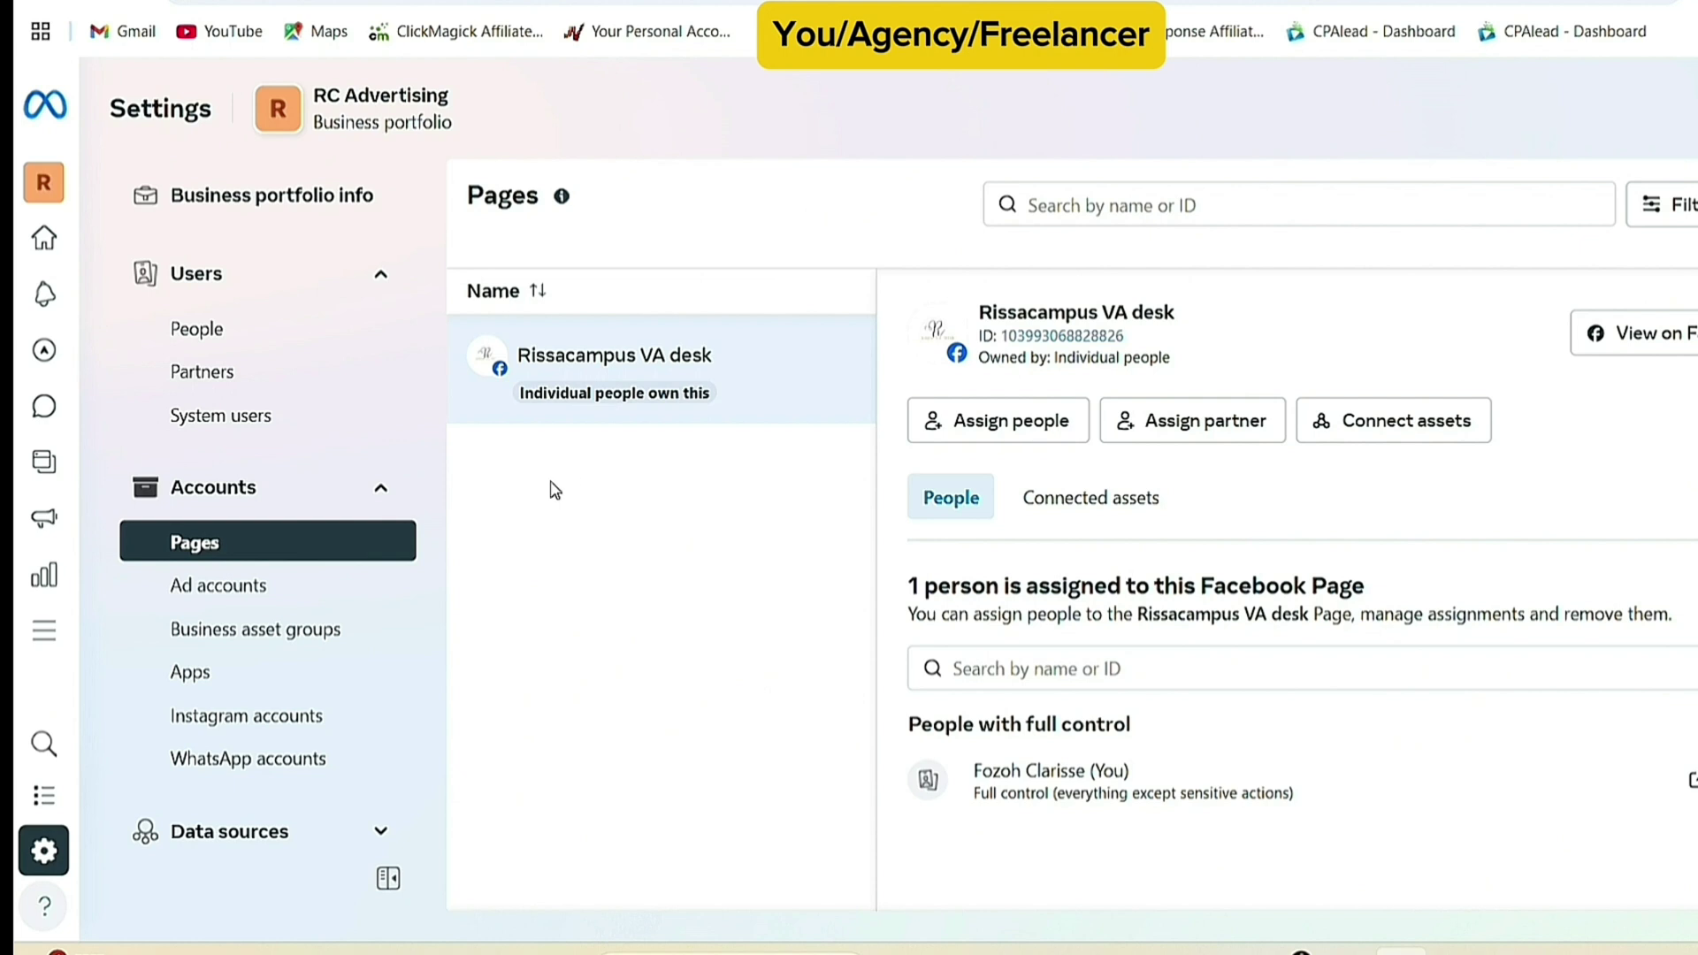
Copy the business portfolio ID from RC Advertising's portfolio info
left_click(329, 204)
left_click_drag(870, 320, 728, 320)
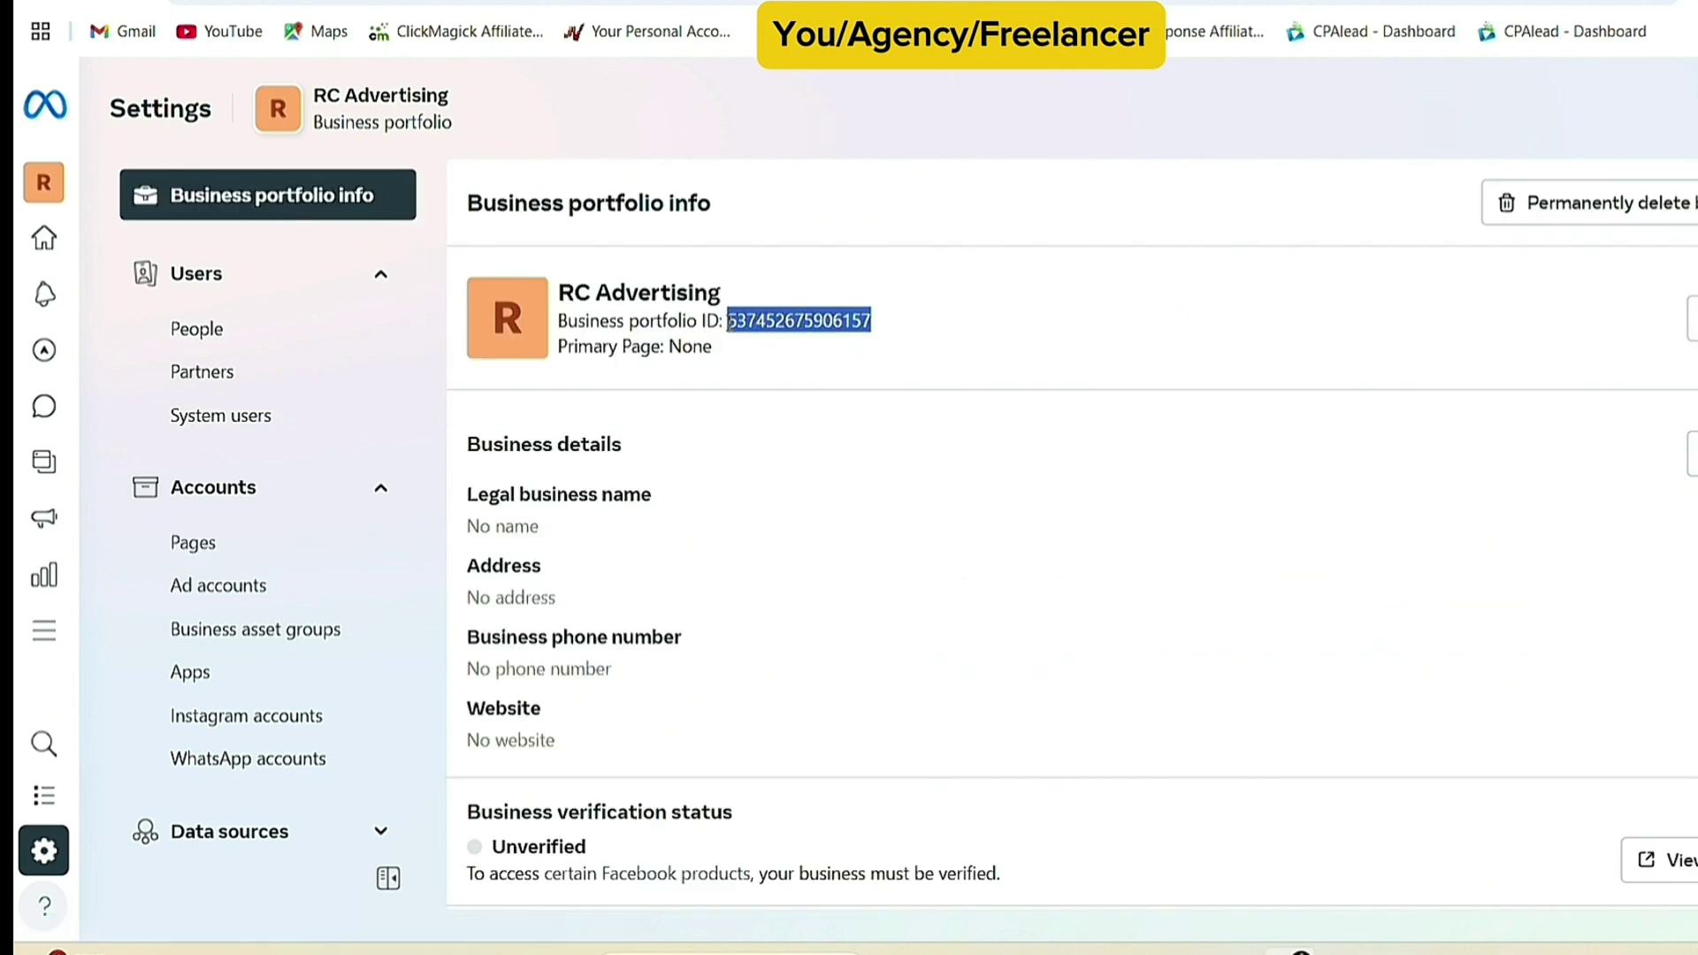
right_click(776, 318)
left_click(855, 348)
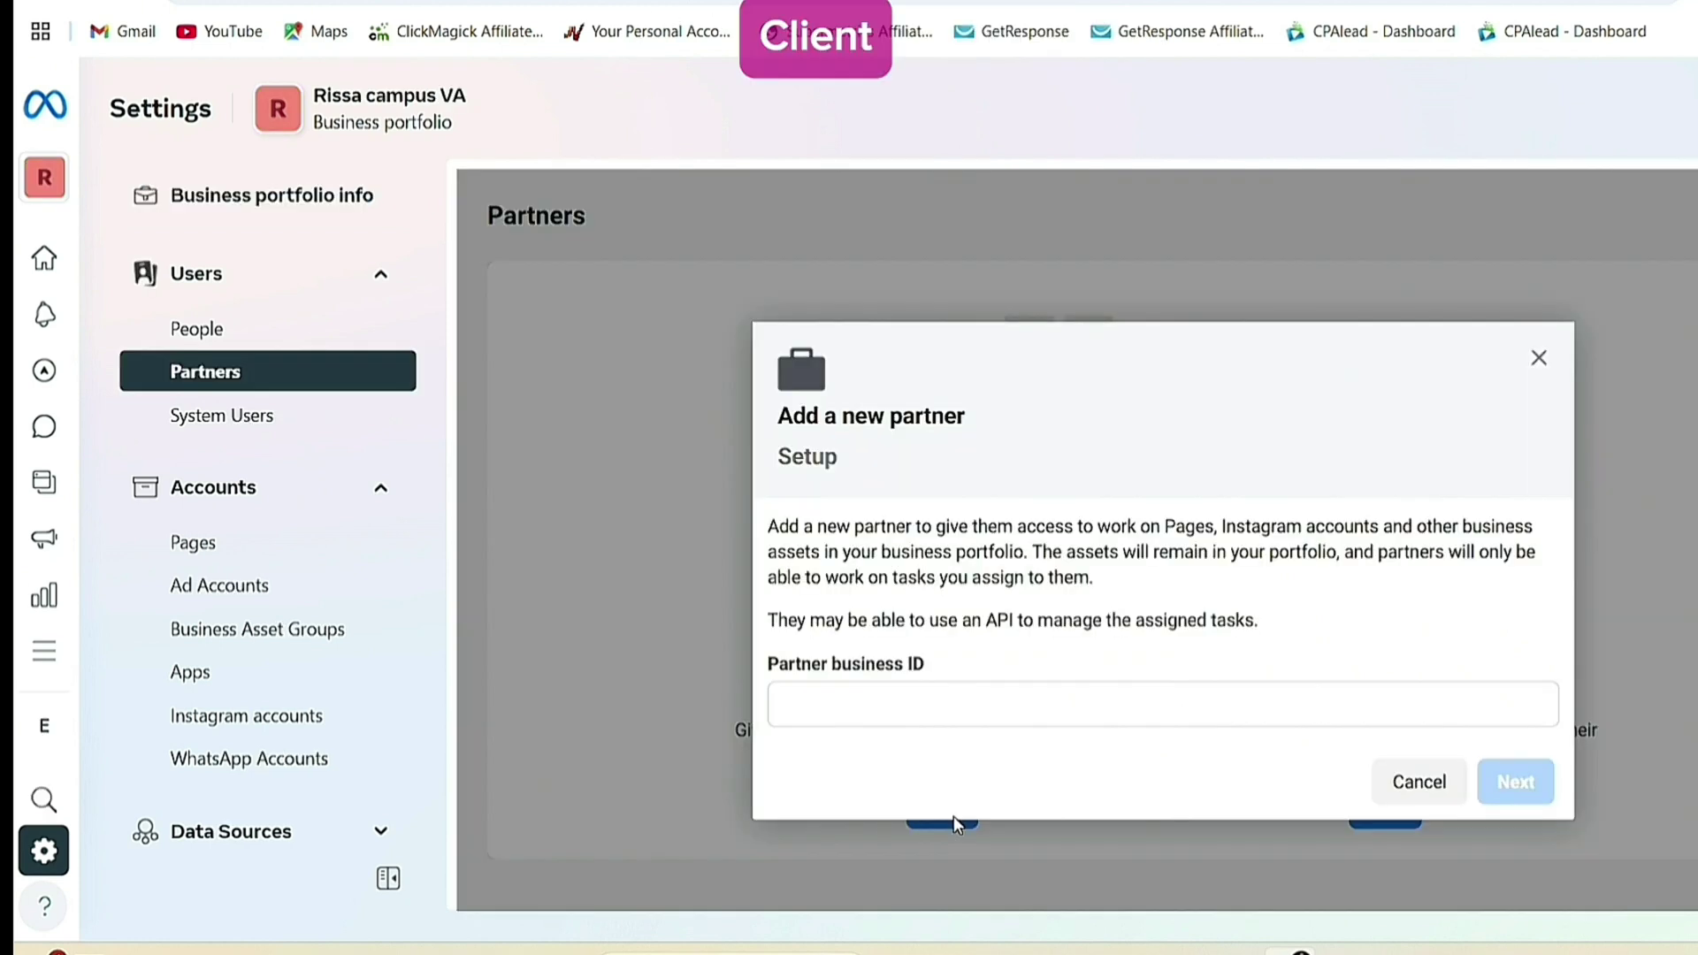
Enter the copied RC Advertising portfolio ID as the partner business ID in the client's portfolio and proceed to asset assignment
left_click(845, 707)
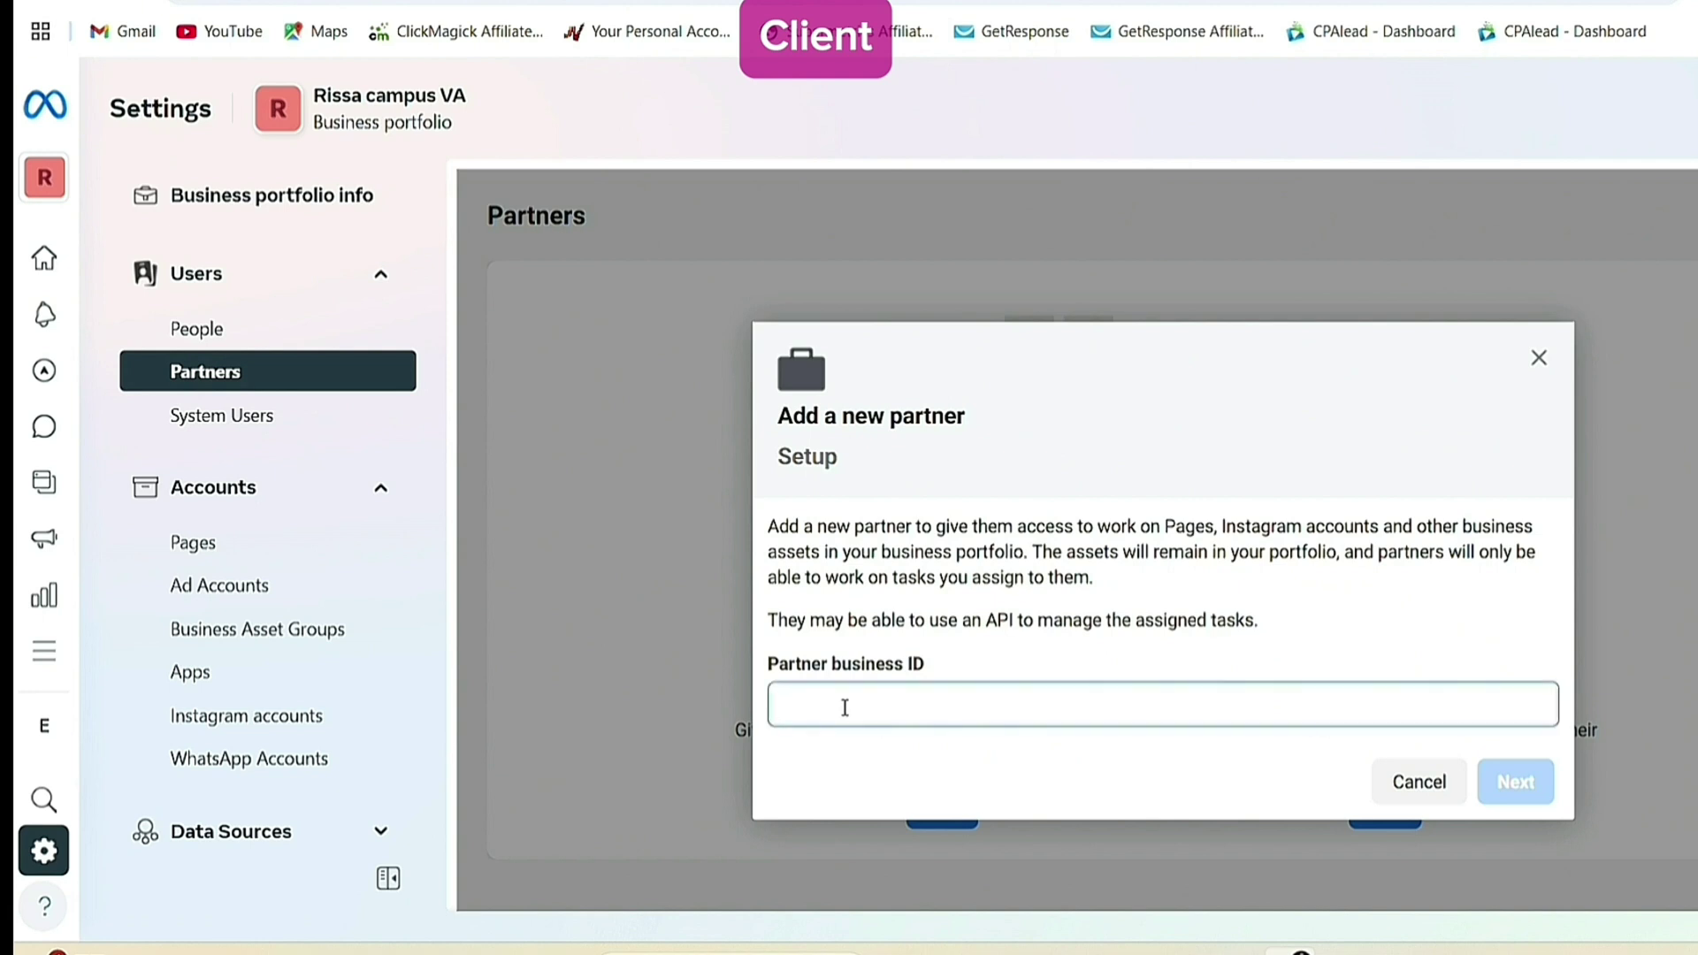
key("ctrl+v")
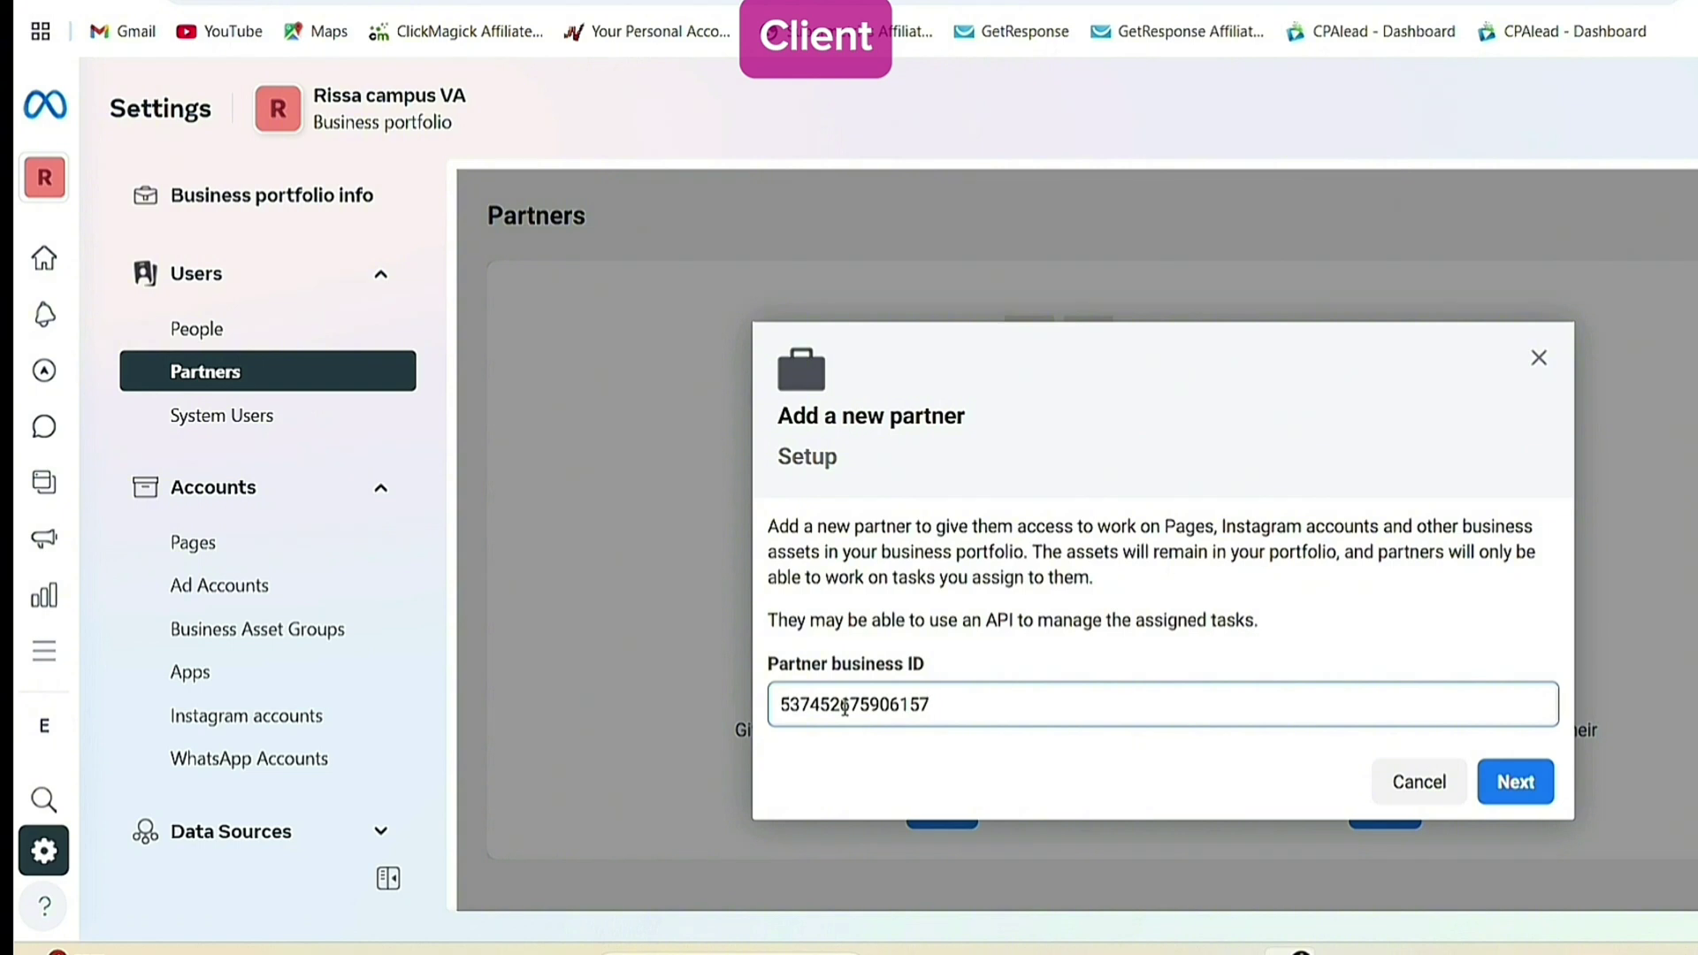
left_click(1516, 783)
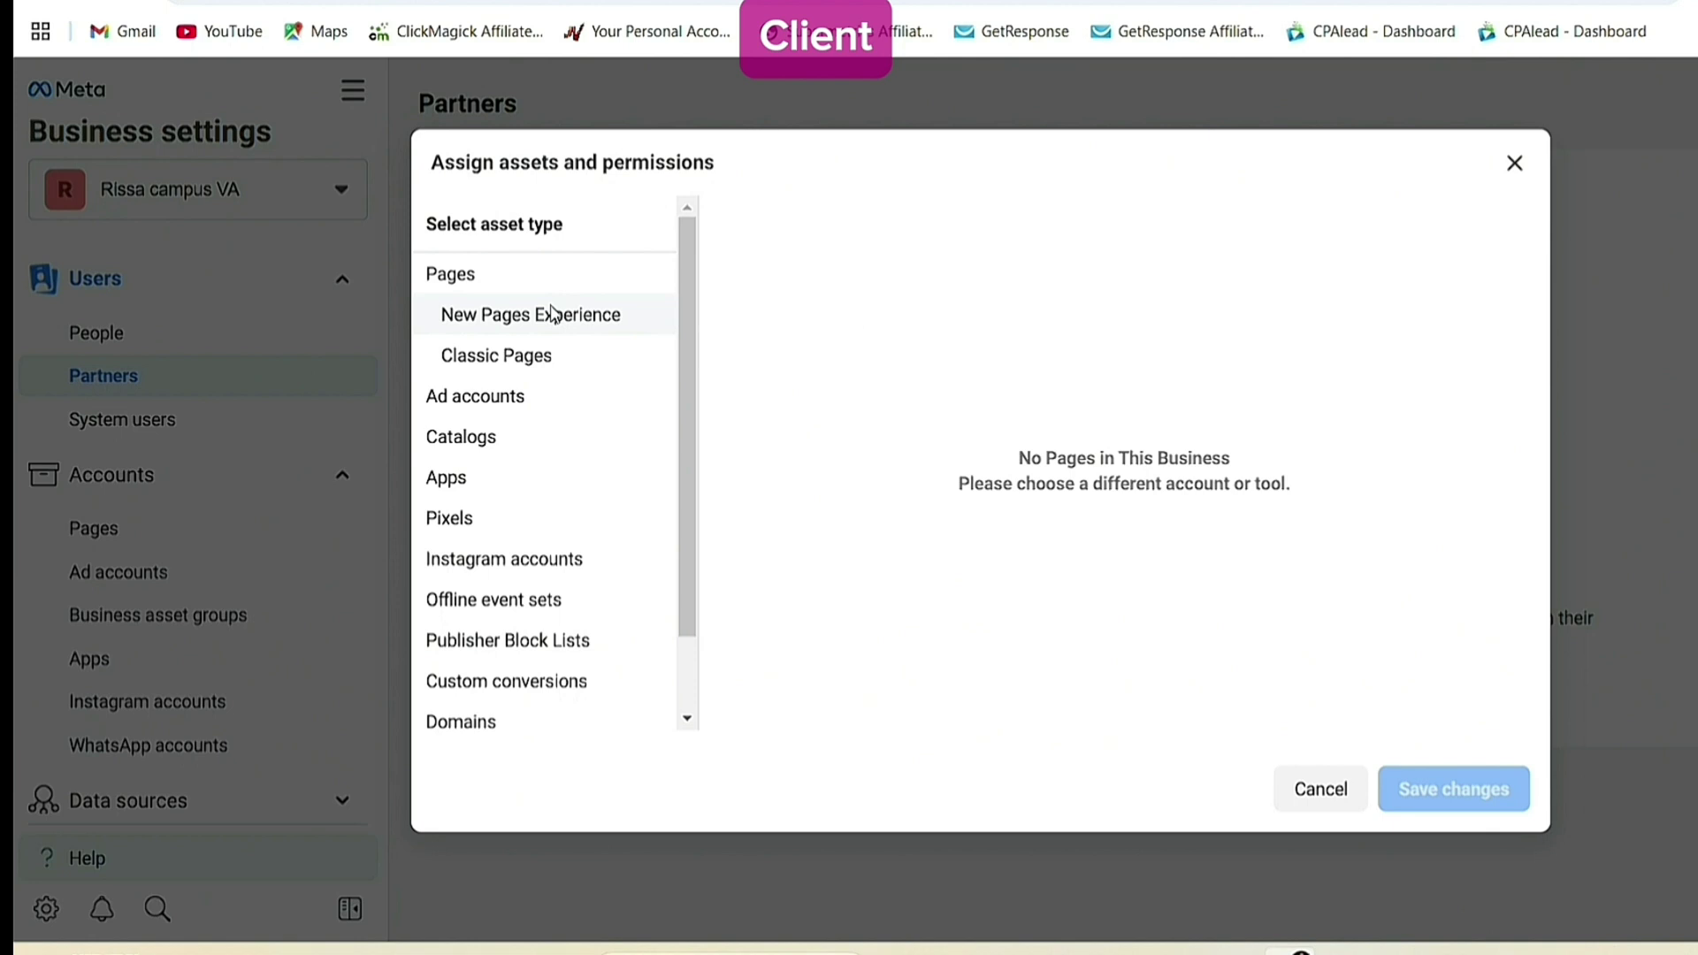
Assign the Rissa Campus Official ad account to the partner with full control to manage ad accounts, and save
left_click(481, 400)
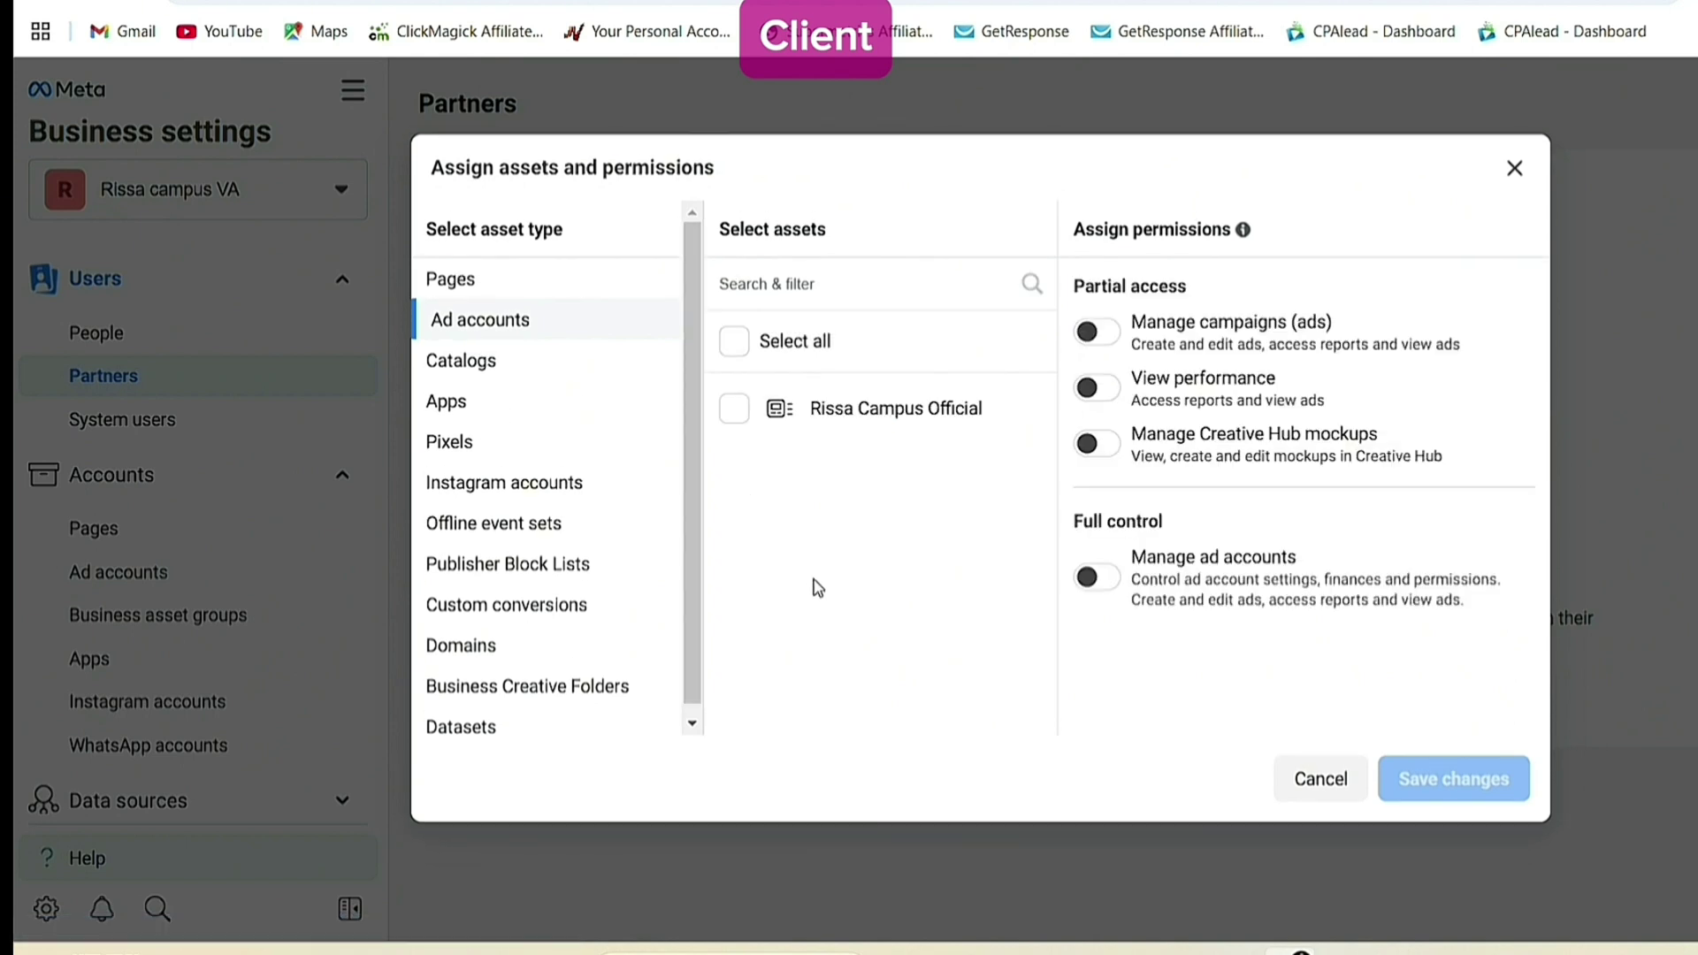
left_click(736, 411)
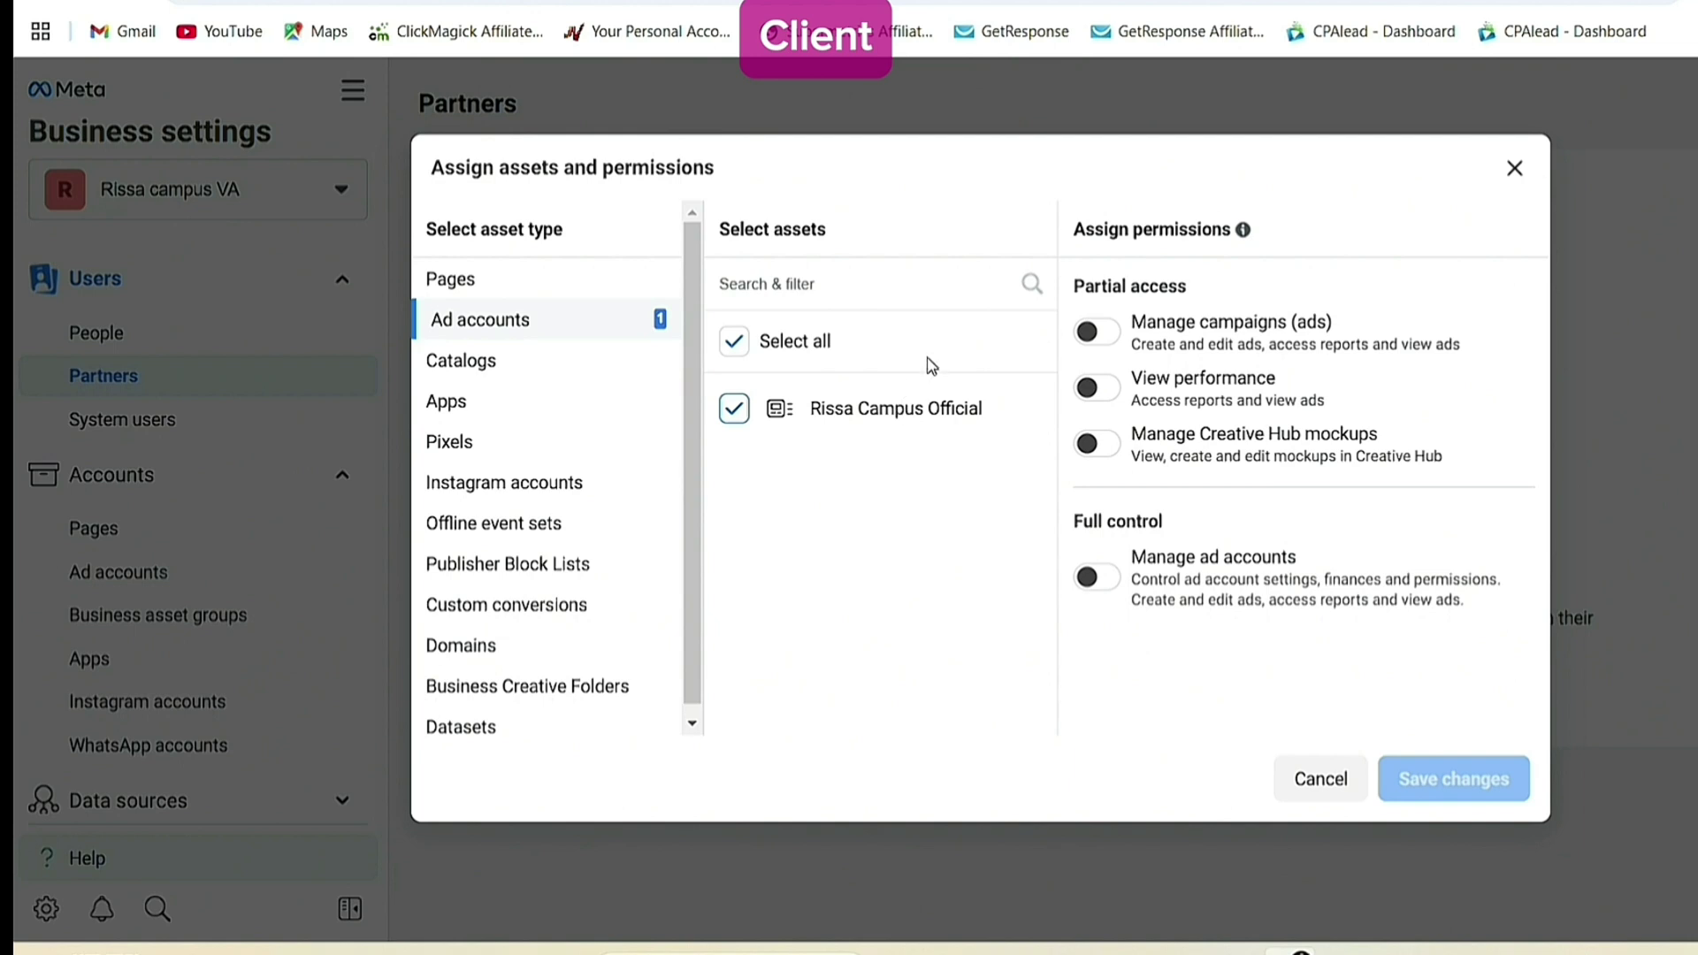
left_click(1103, 333)
left_click(1104, 334)
left_click(1104, 333)
left_click(1090, 582)
left_click(1452, 787)
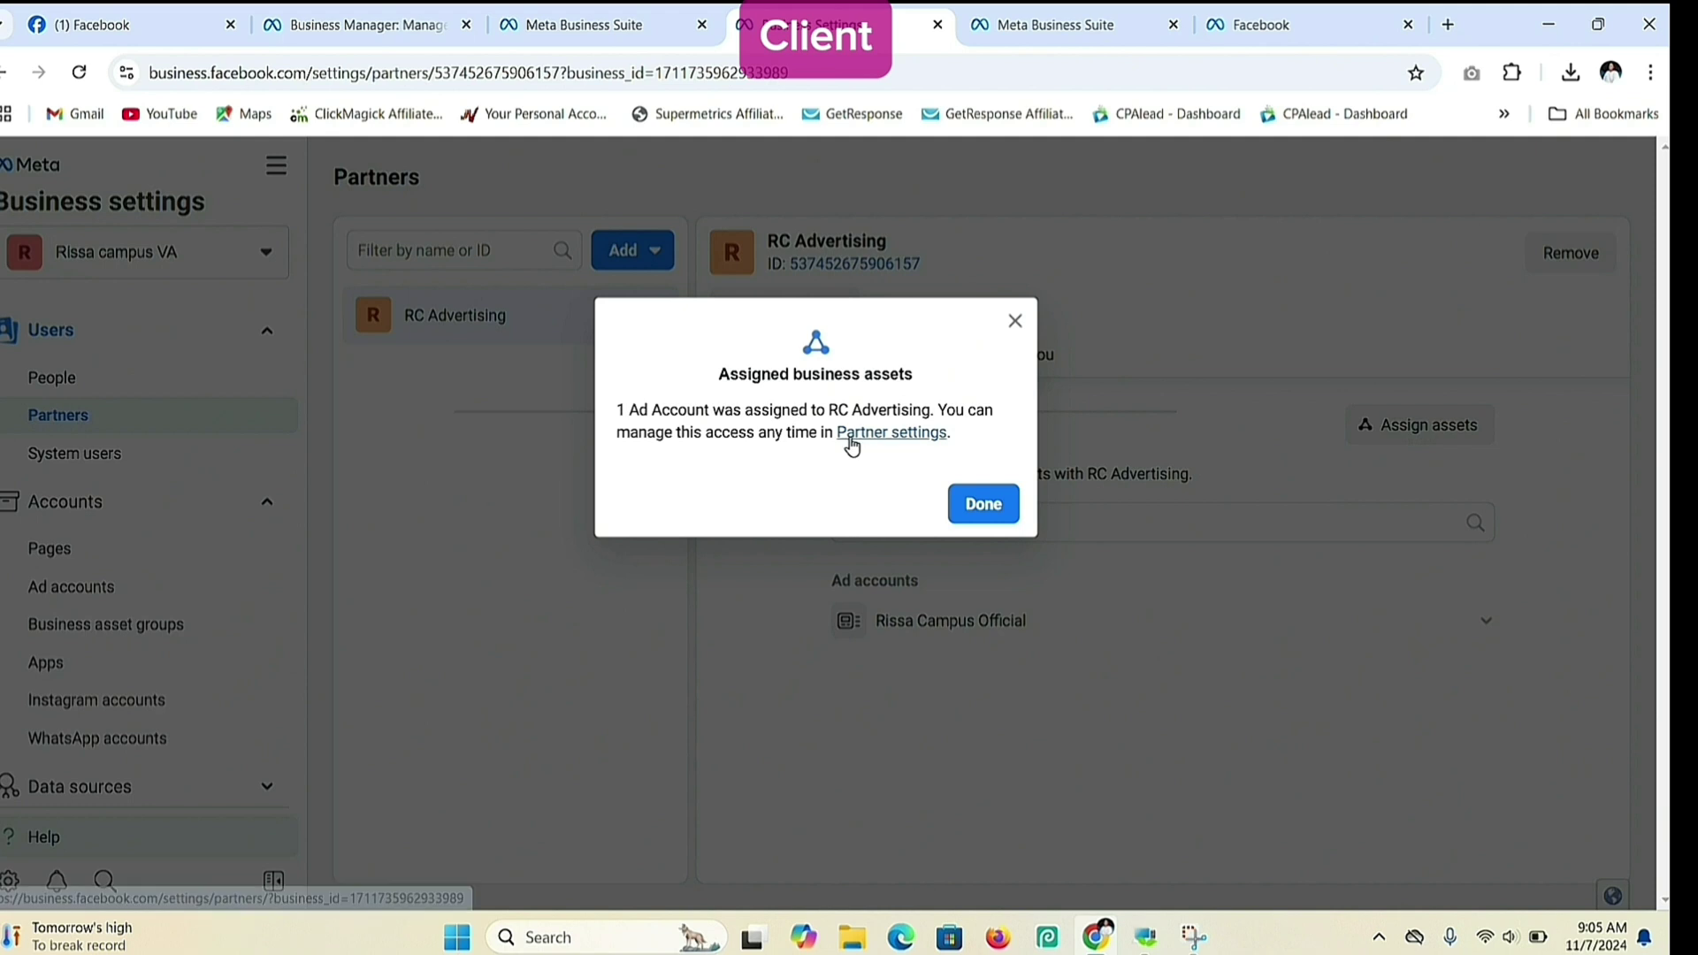
Finish the partner asset assignment in the client's portfolio and show the ad accounts in the RC Advertising portfolio's settings
left_click(991, 506)
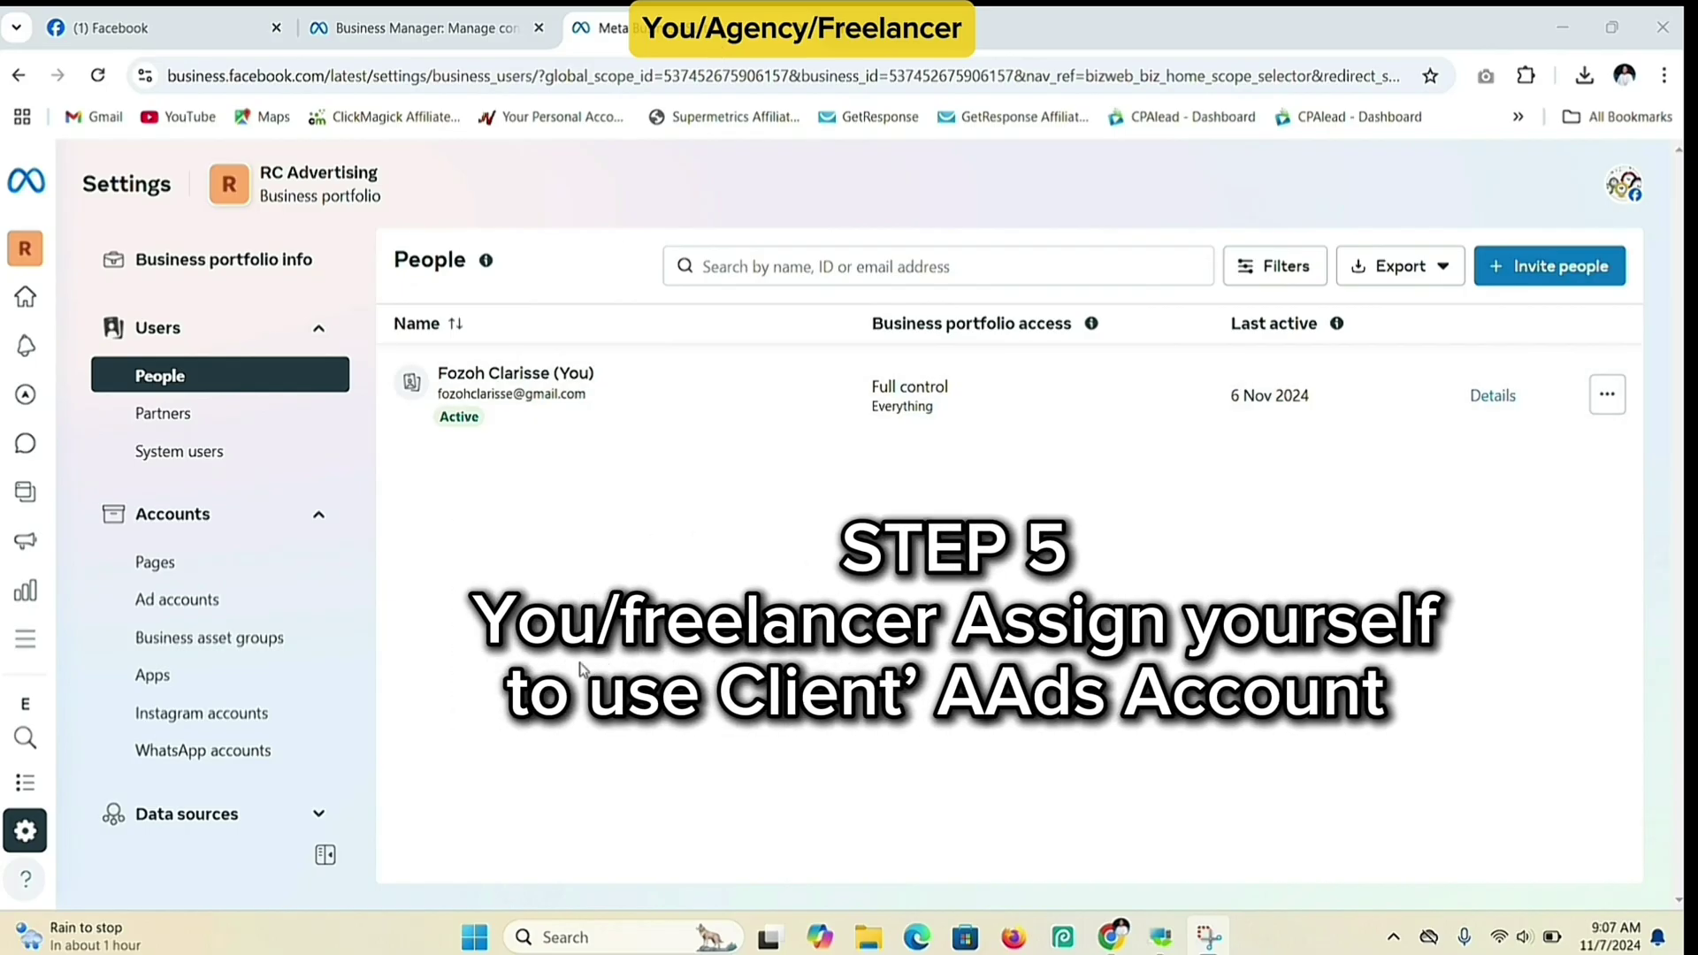
left_click(185, 601)
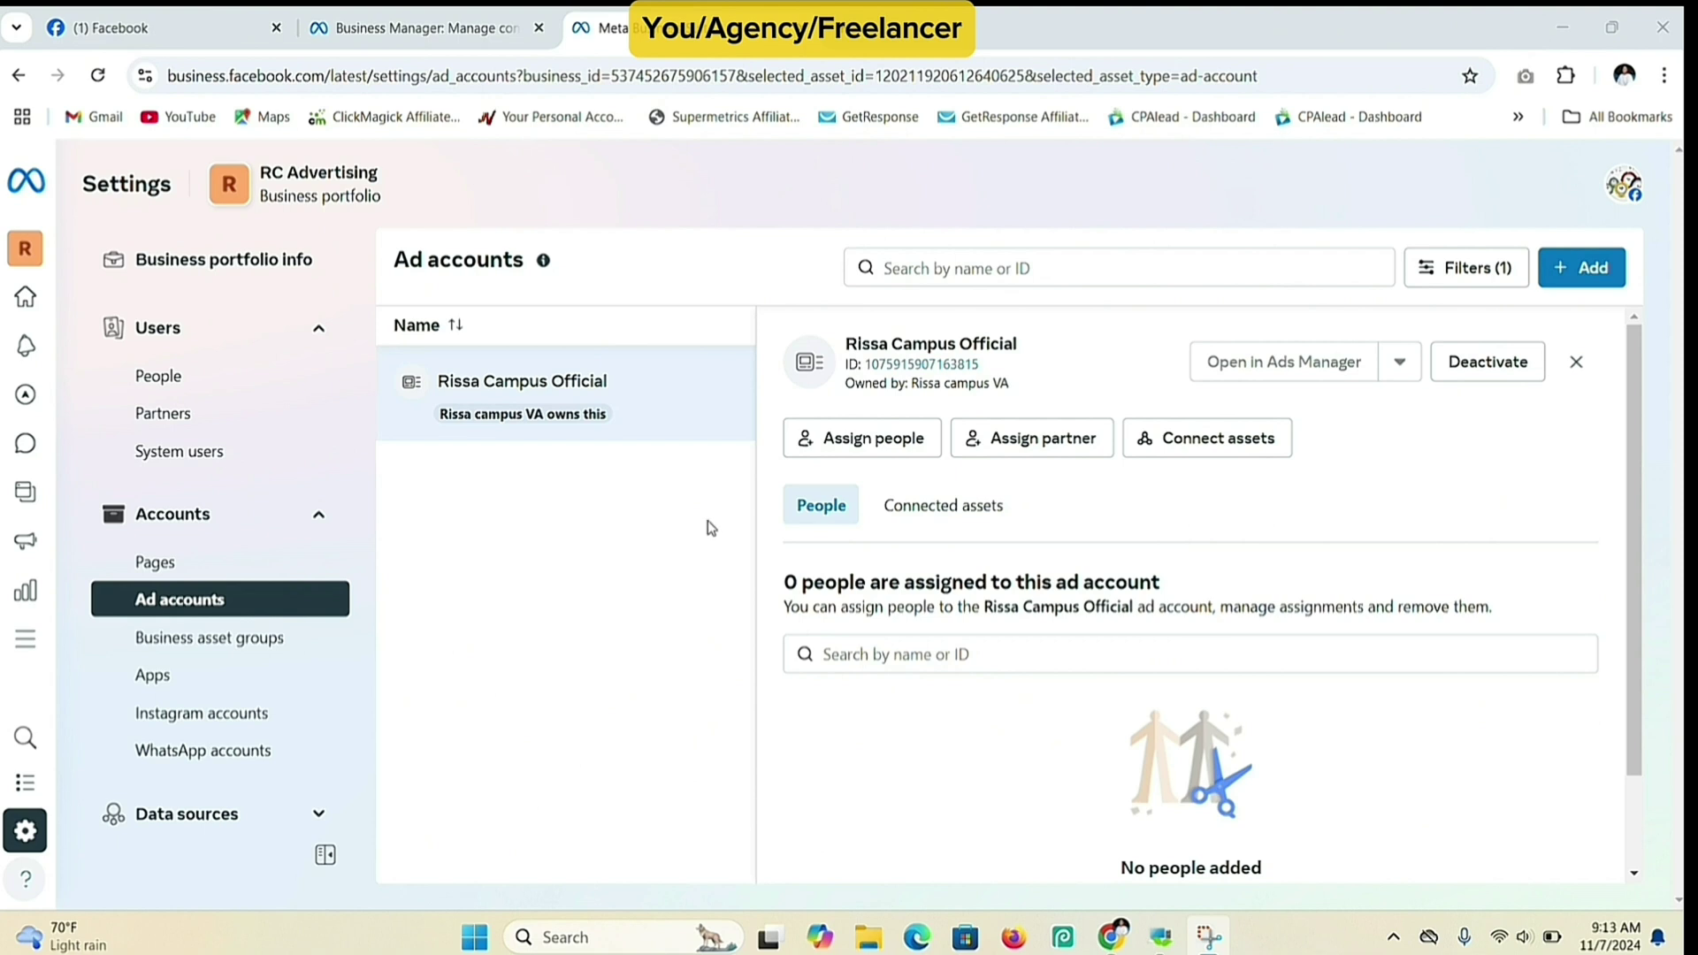
Assign yourself to the Rissa Campus Official ad account with full control to manage ad accounts, and open the account in Ads Manager
left_click(888, 450)
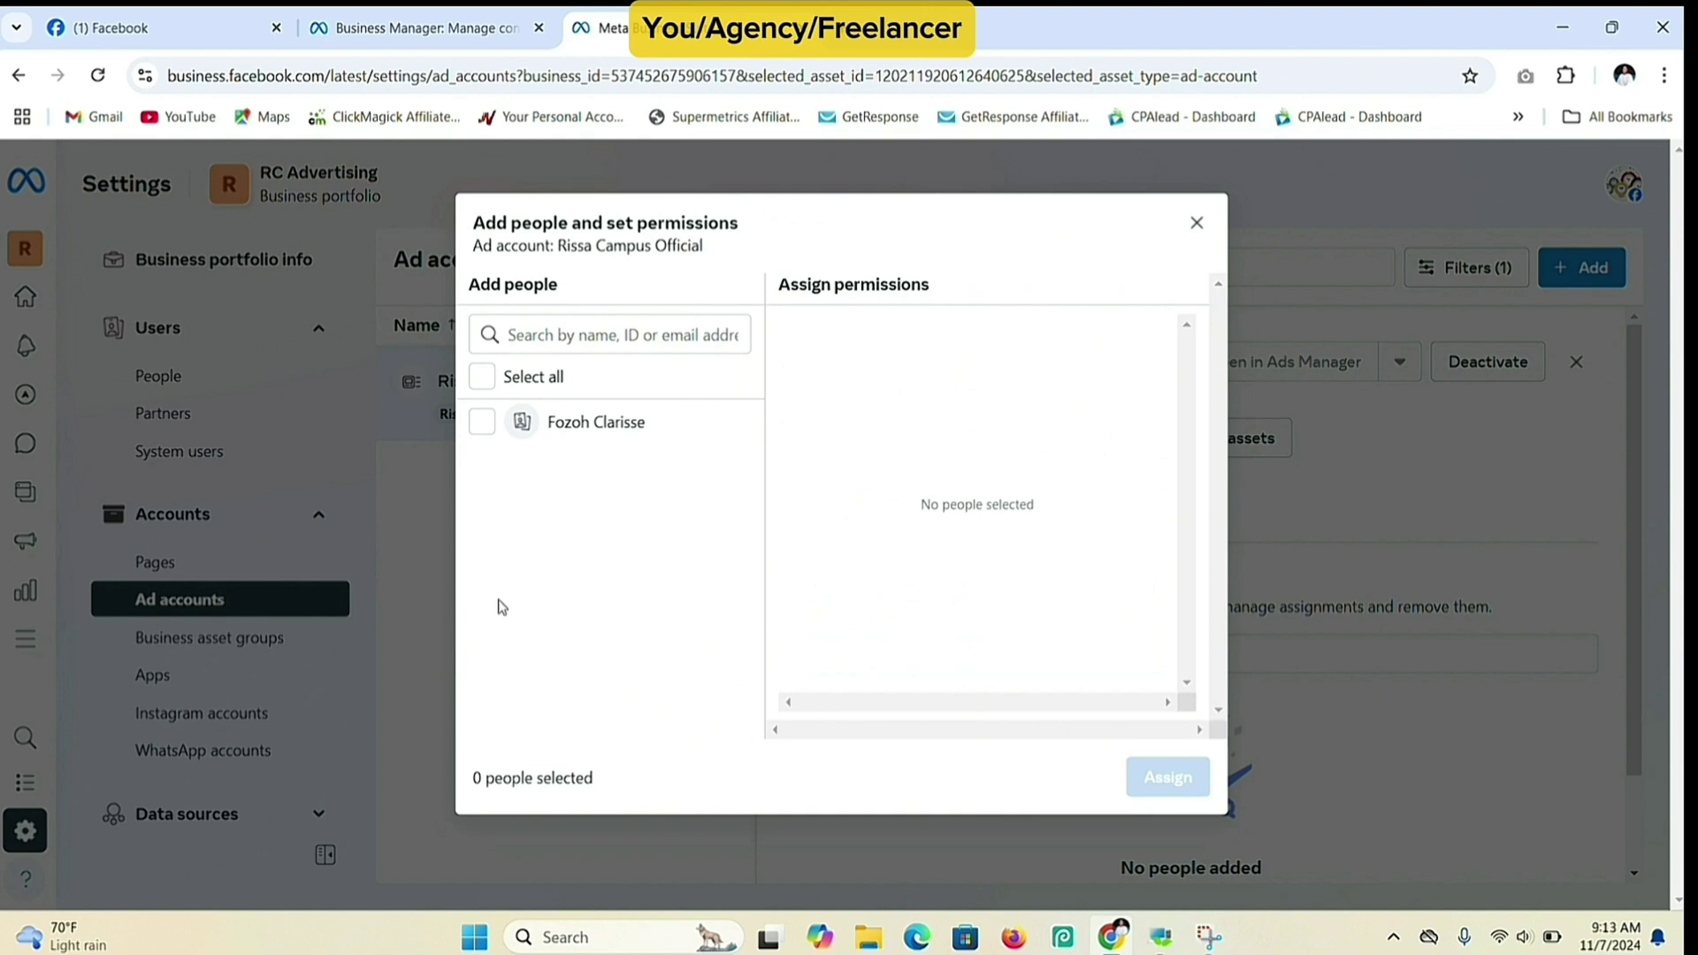
left_click(481, 426)
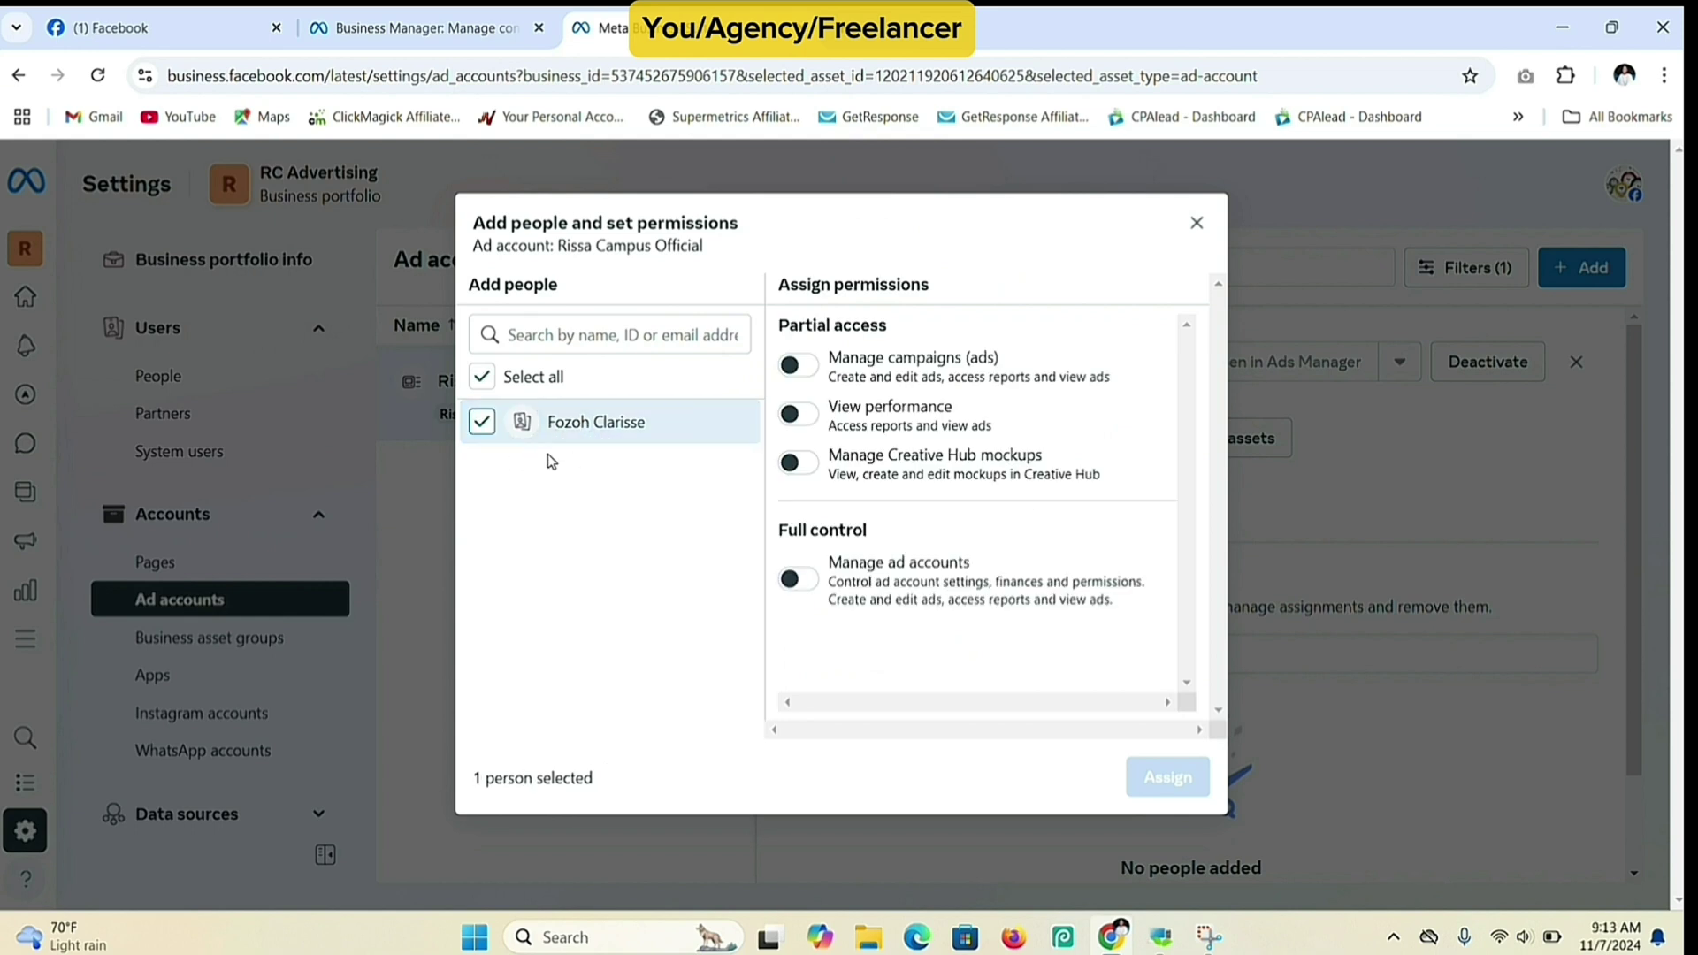
left_click(813, 590)
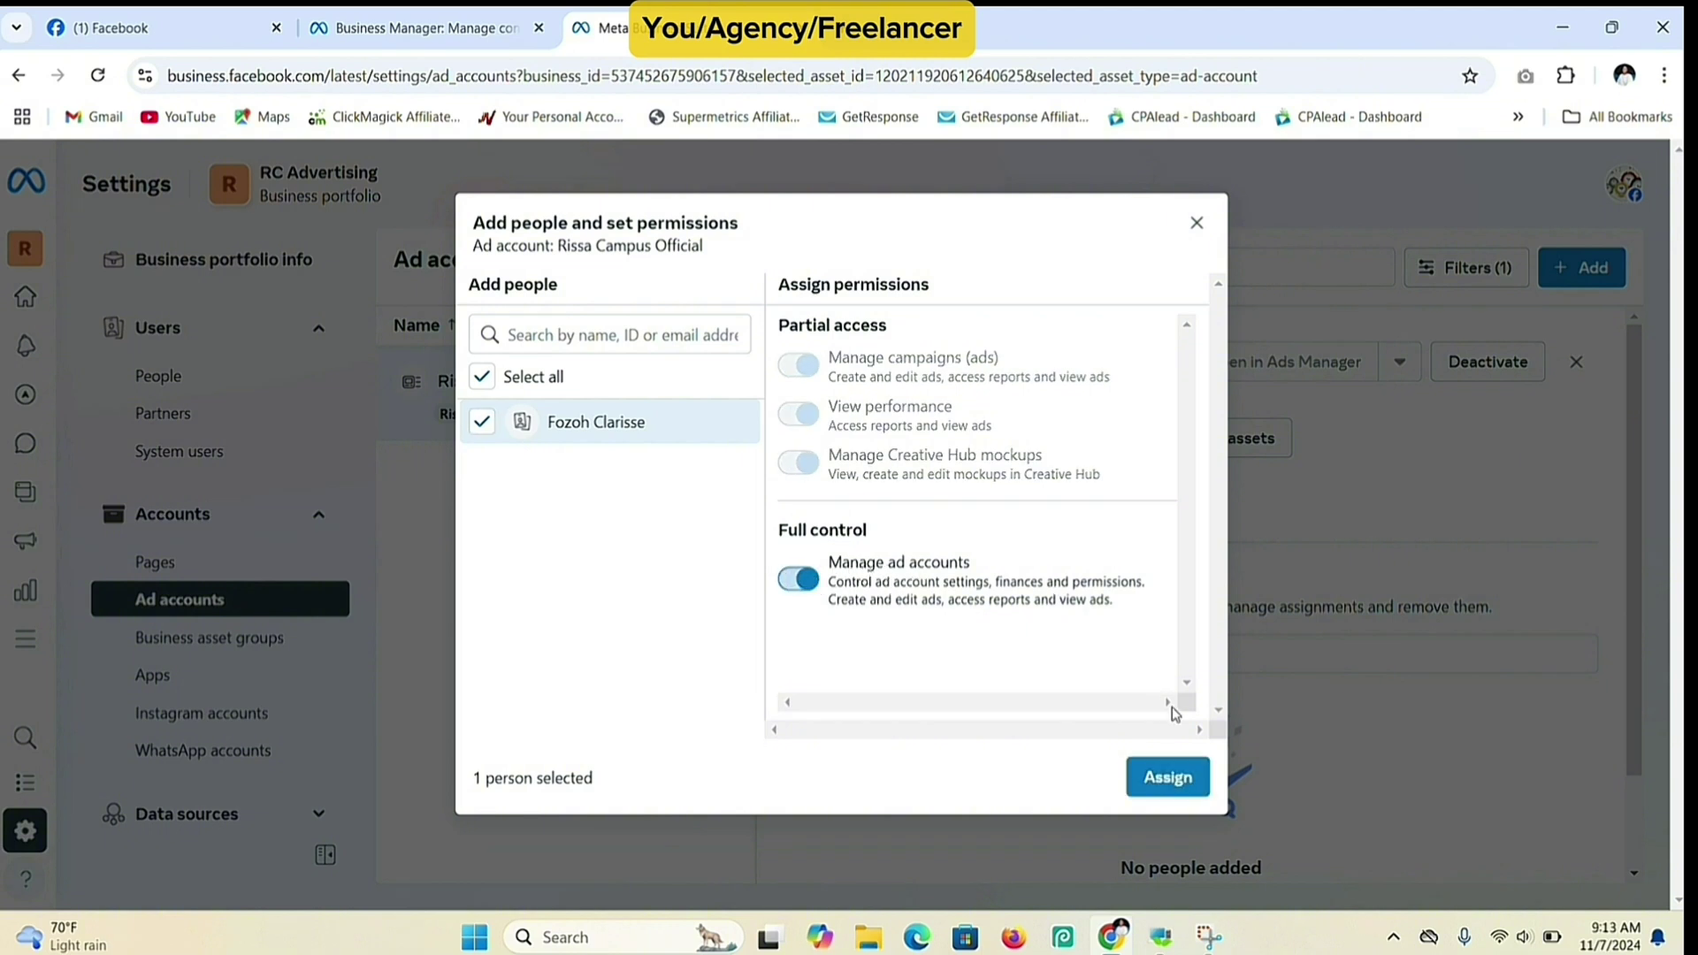
left_click(1172, 782)
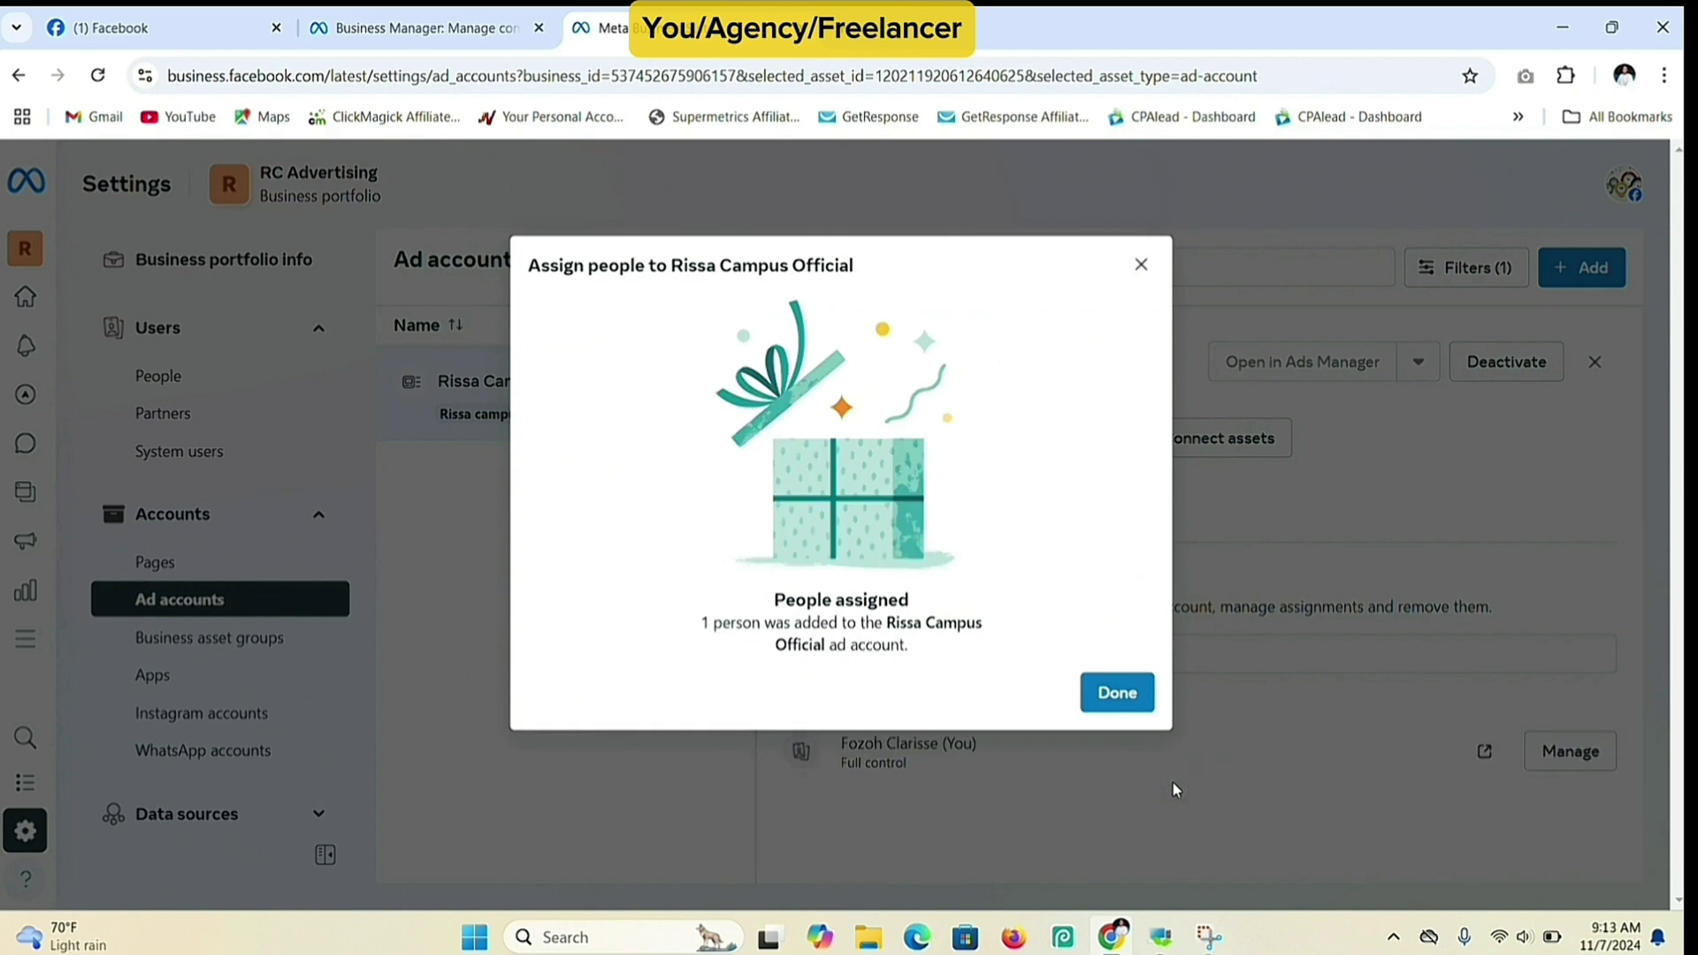
left_click(1116, 692)
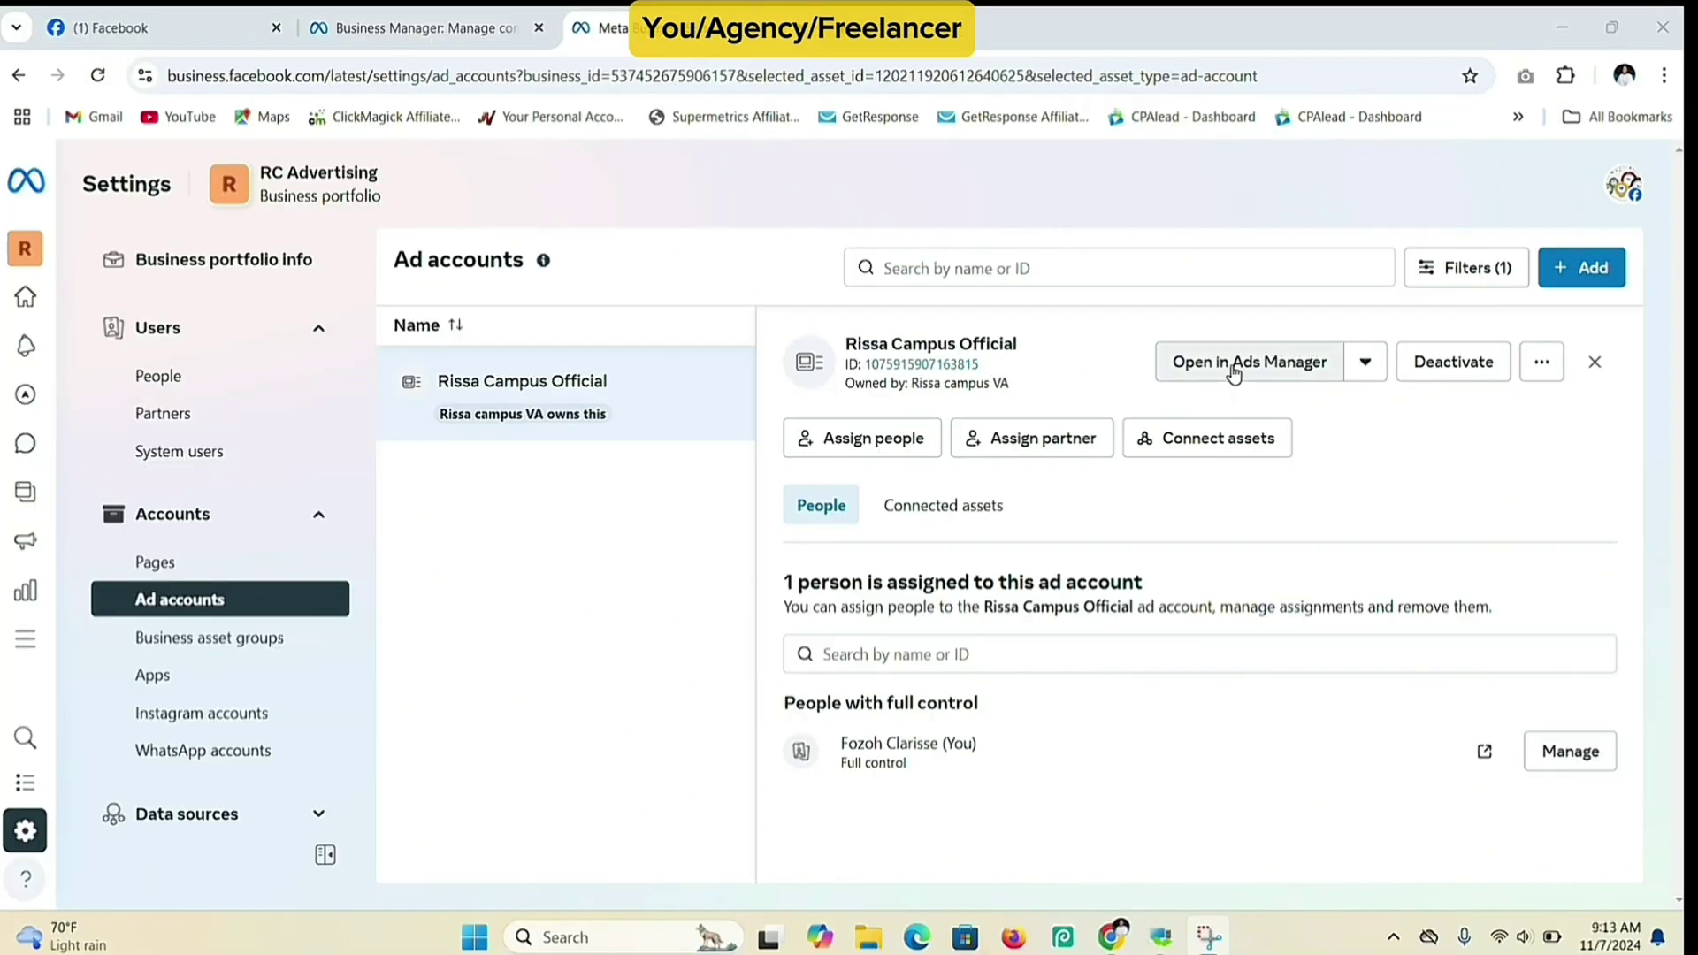
left_click(1288, 374)
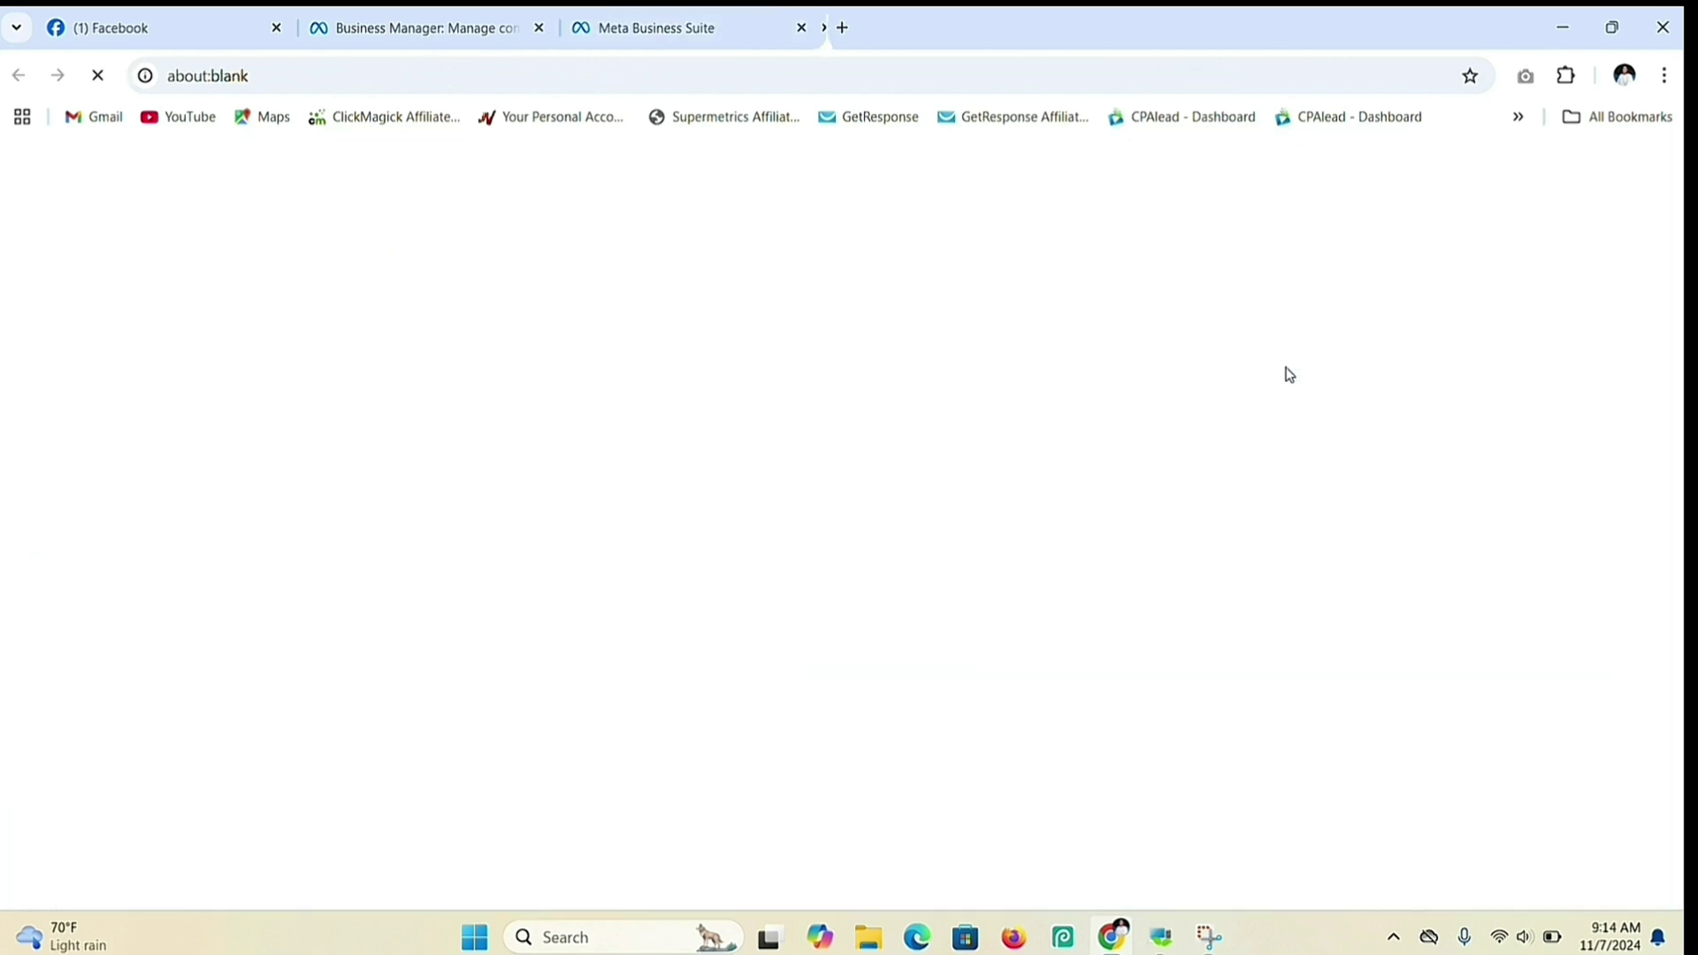